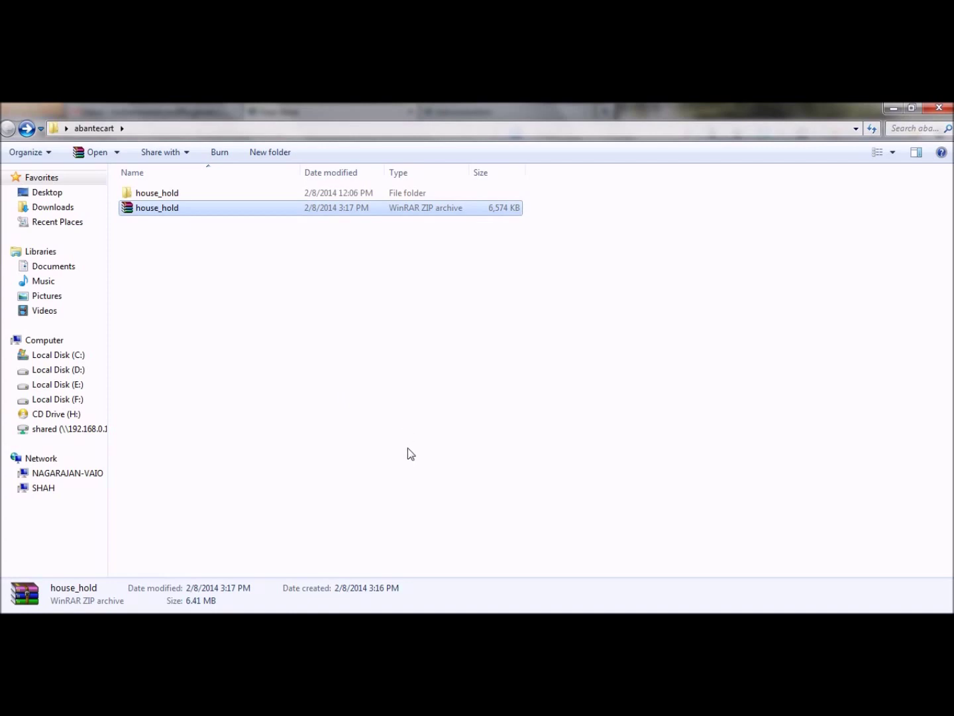
Copy the house_hold theme folder found inside house_hold/code/extension of the unpacked theme package.
double_click(170, 195)
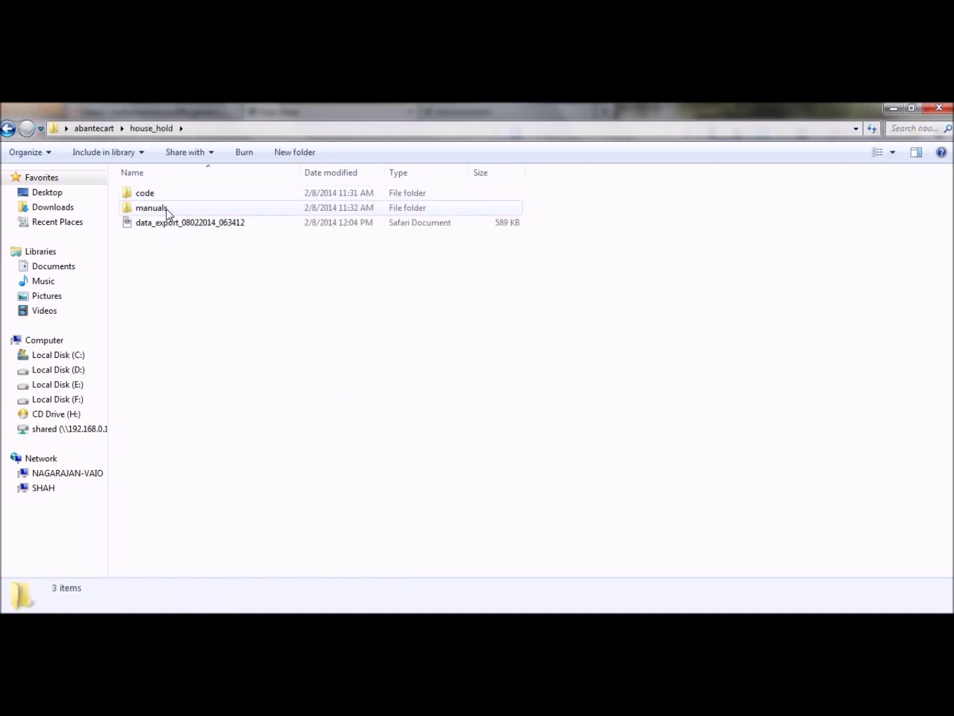
double_click(156, 194)
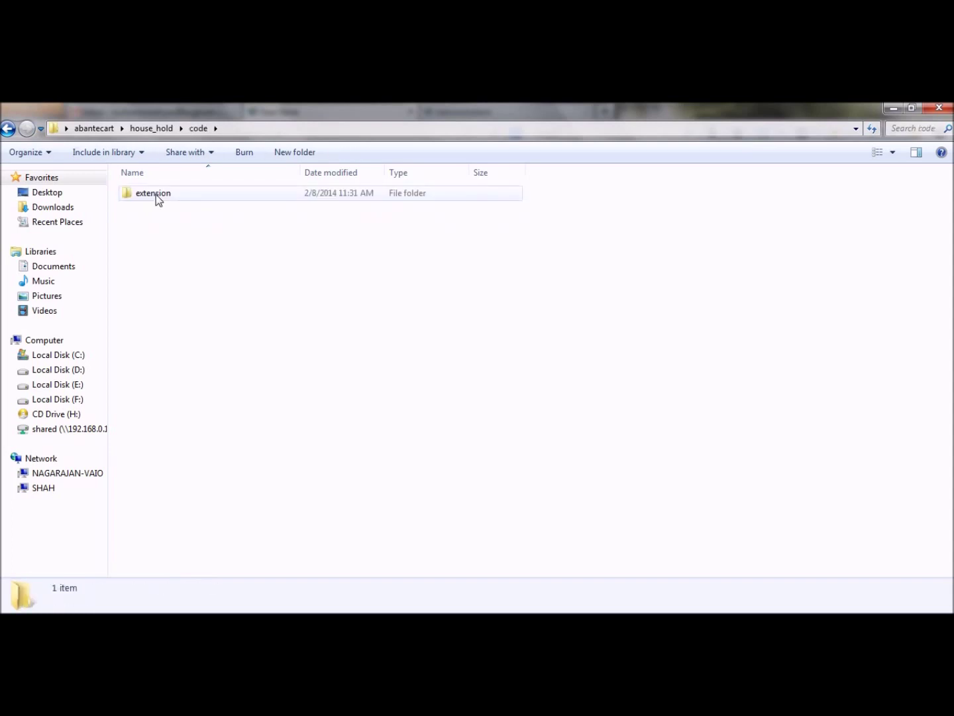
double_click(156, 194)
double_click(160, 196)
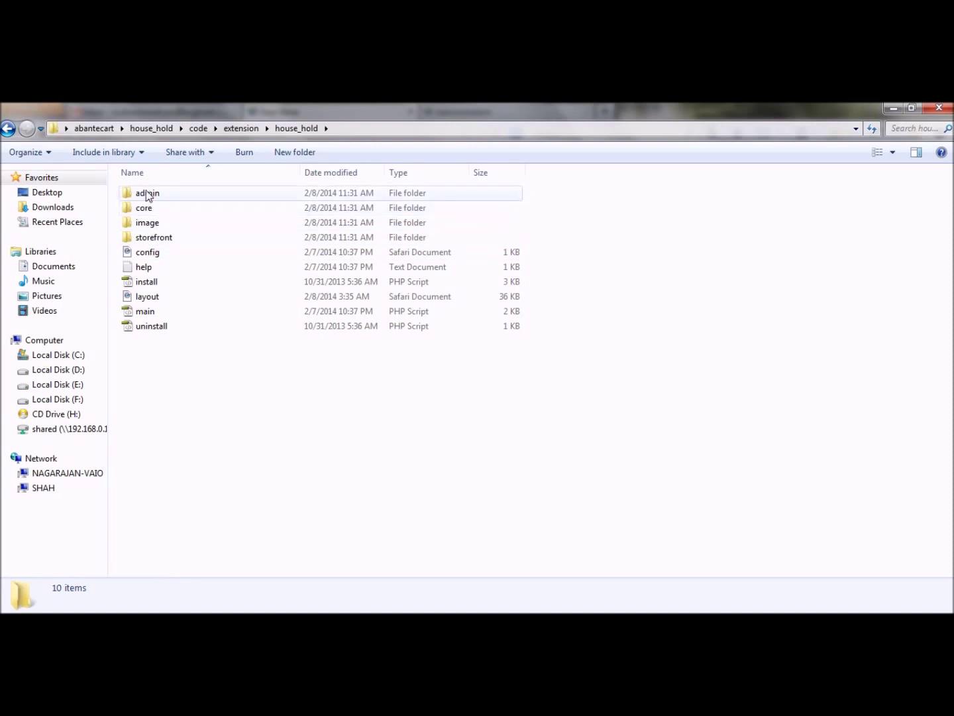
click(7, 130)
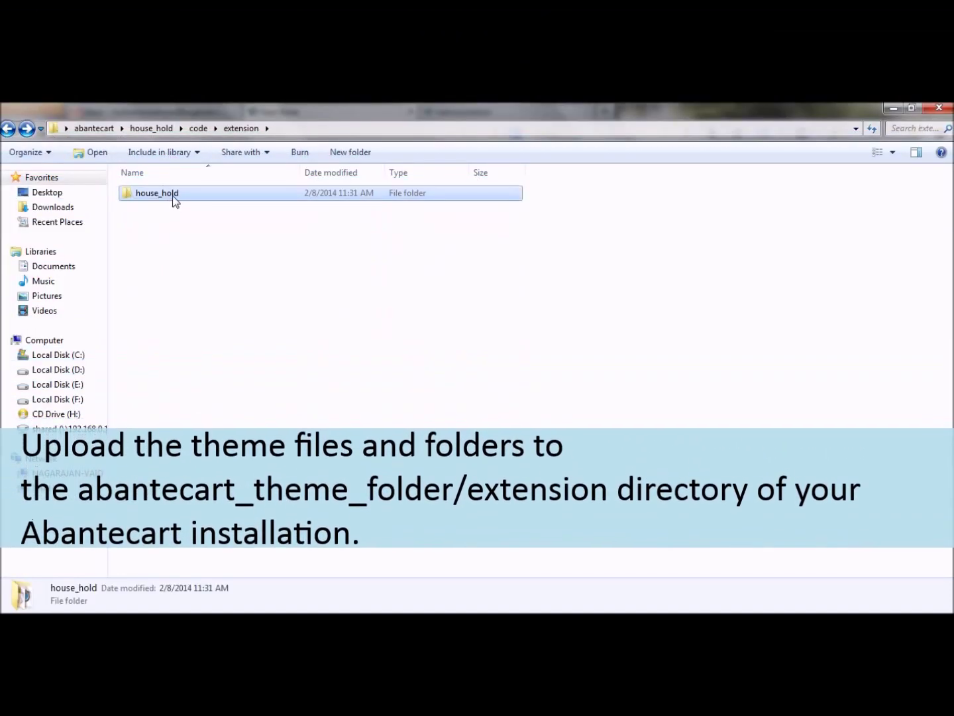
right_click(178, 194)
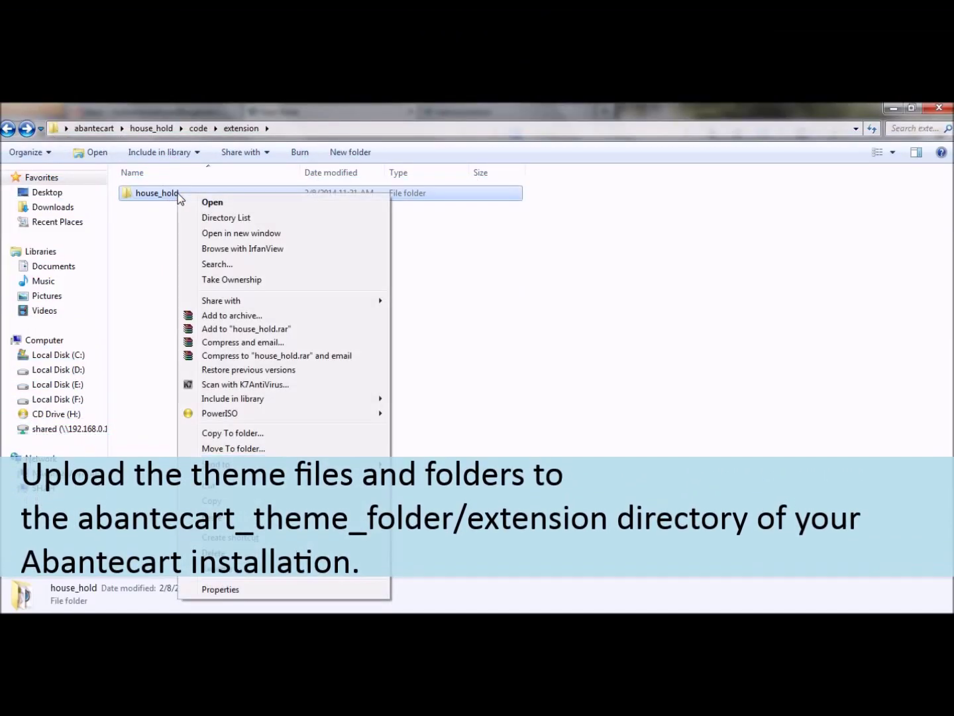
click(217, 502)
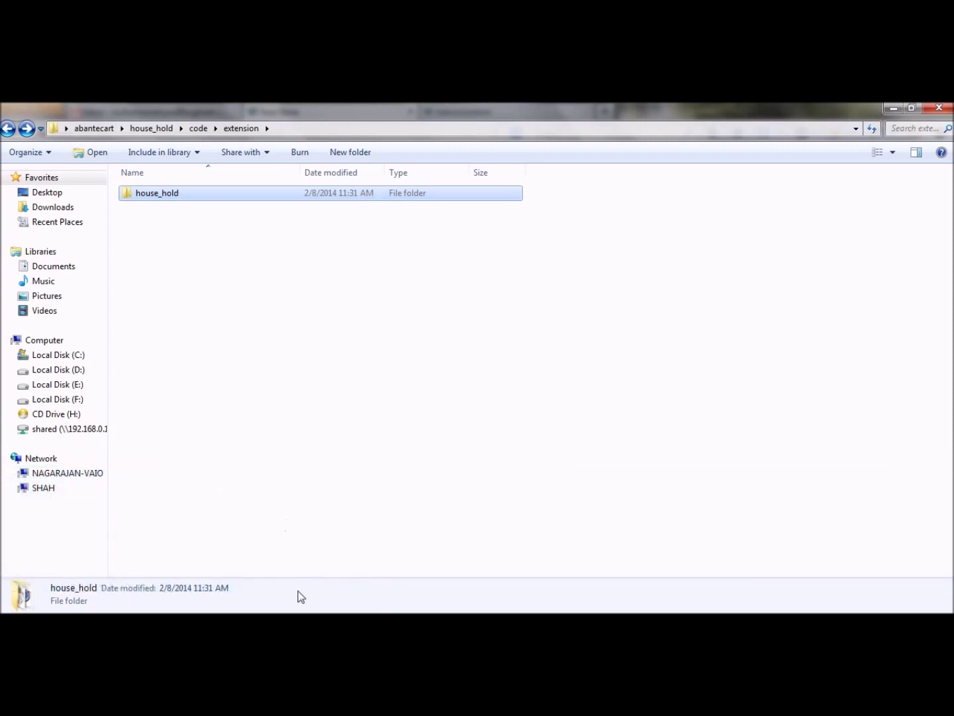
Paste the copied theme folder into the extensions directory of the house_hold AbanteCart installation under xampp/htdocs, and check it among the extensions.
click(236, 563)
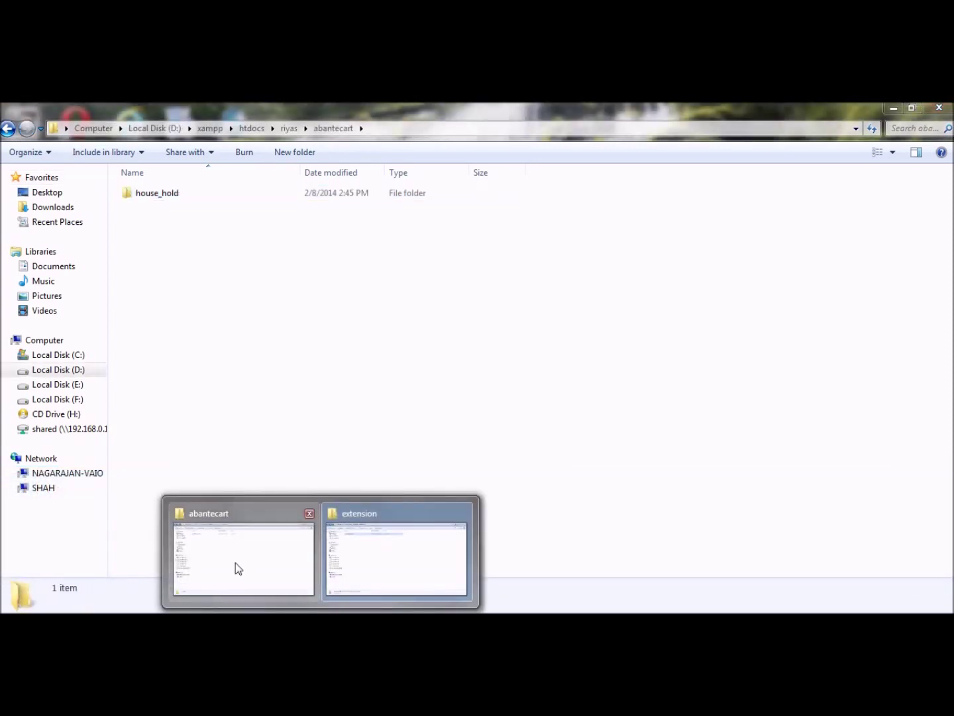
double_click(157, 193)
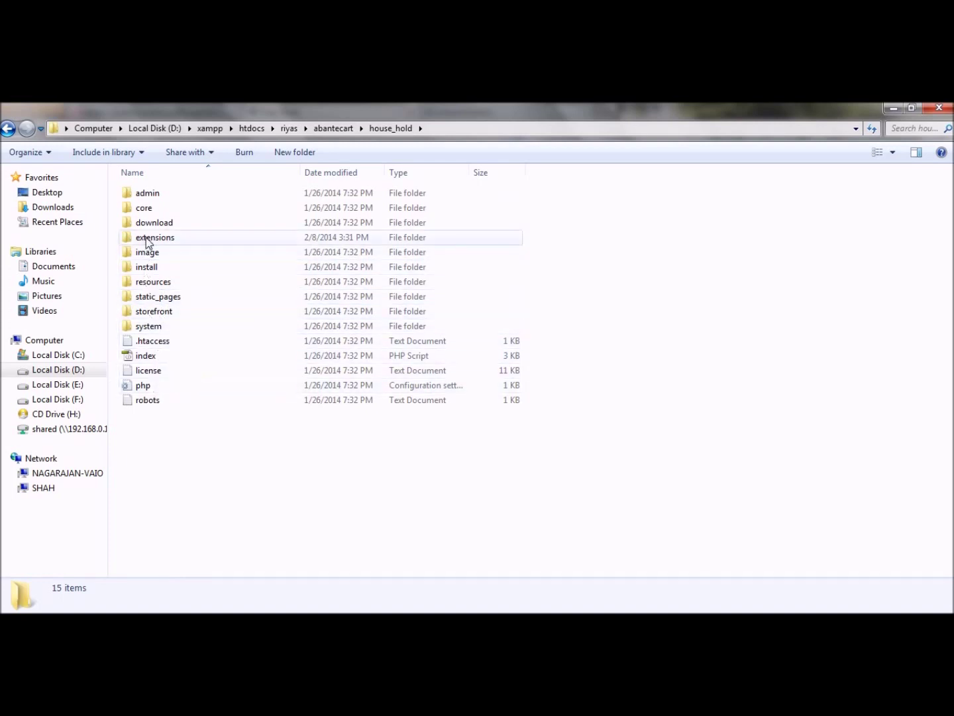
double_click(183, 241)
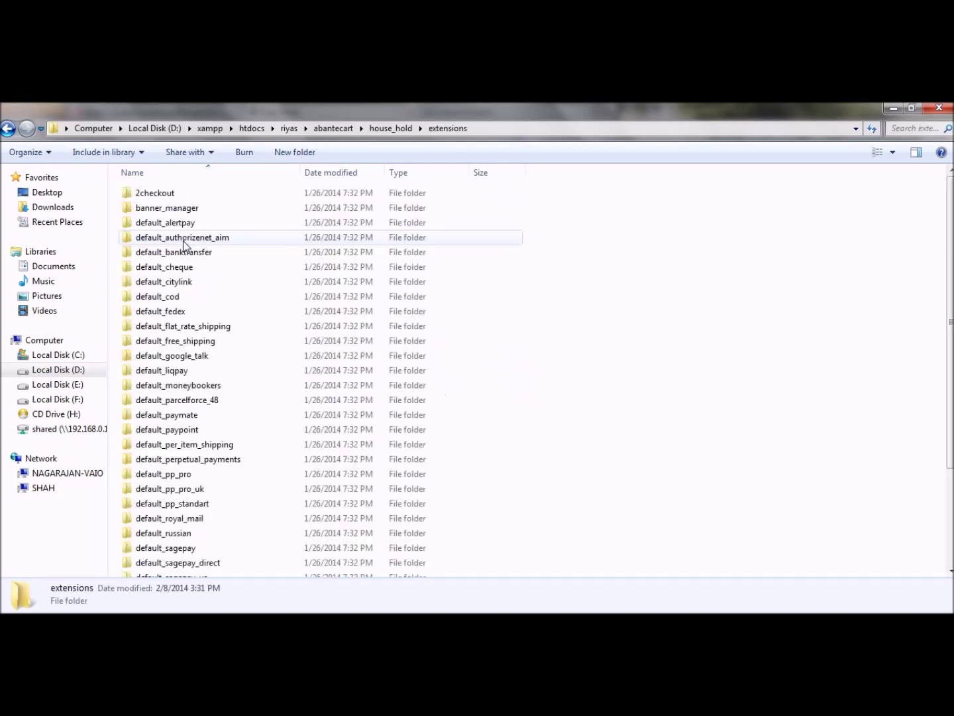
right_click(632, 285)
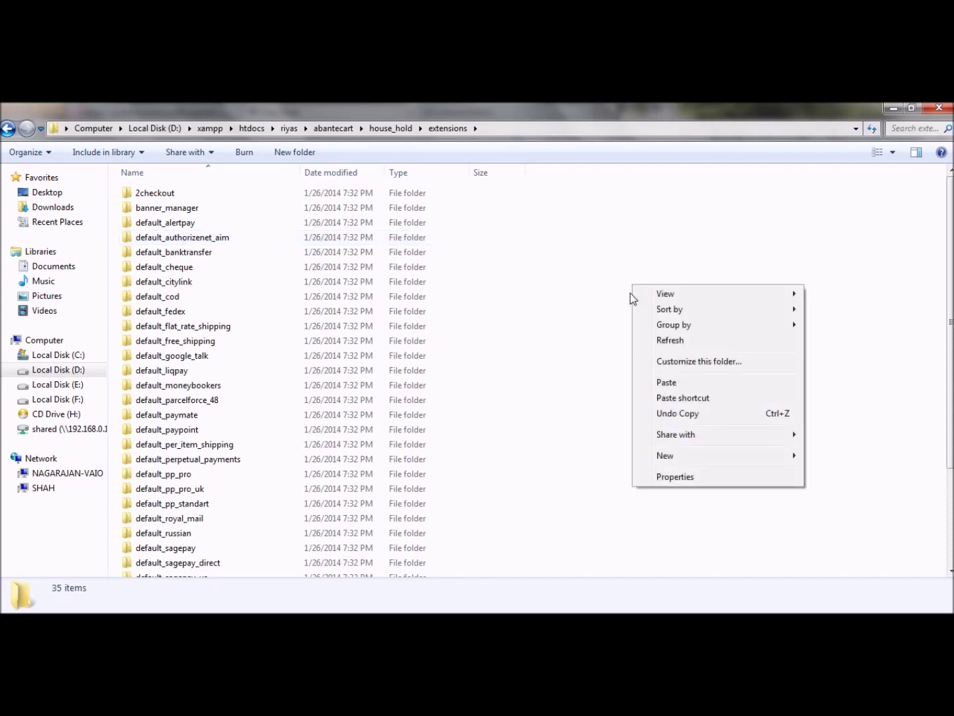
click(685, 384)
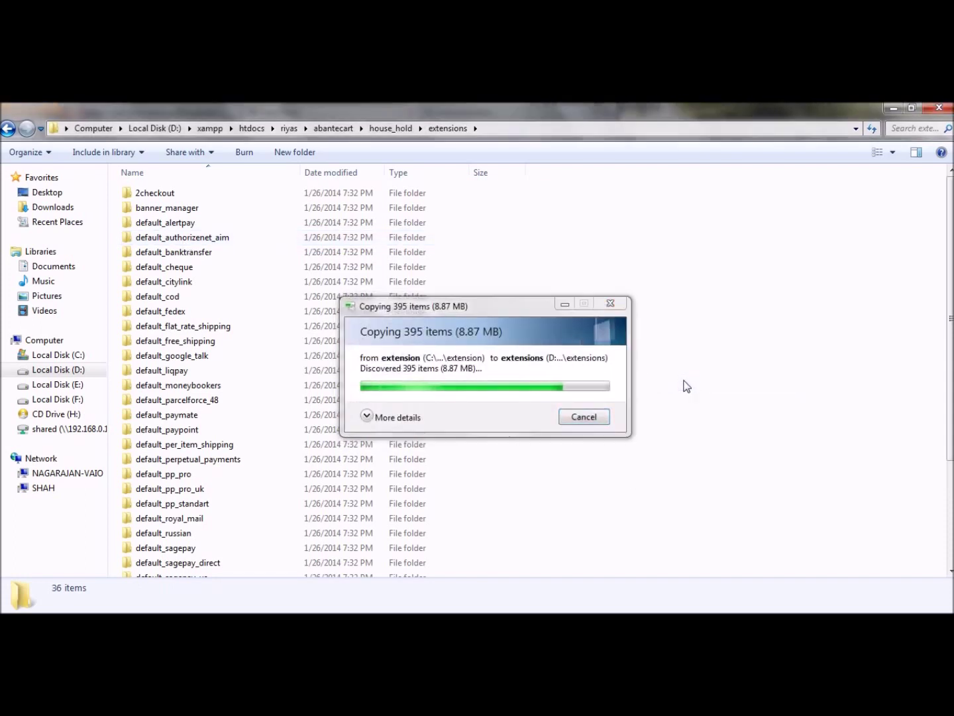
click(686, 385)
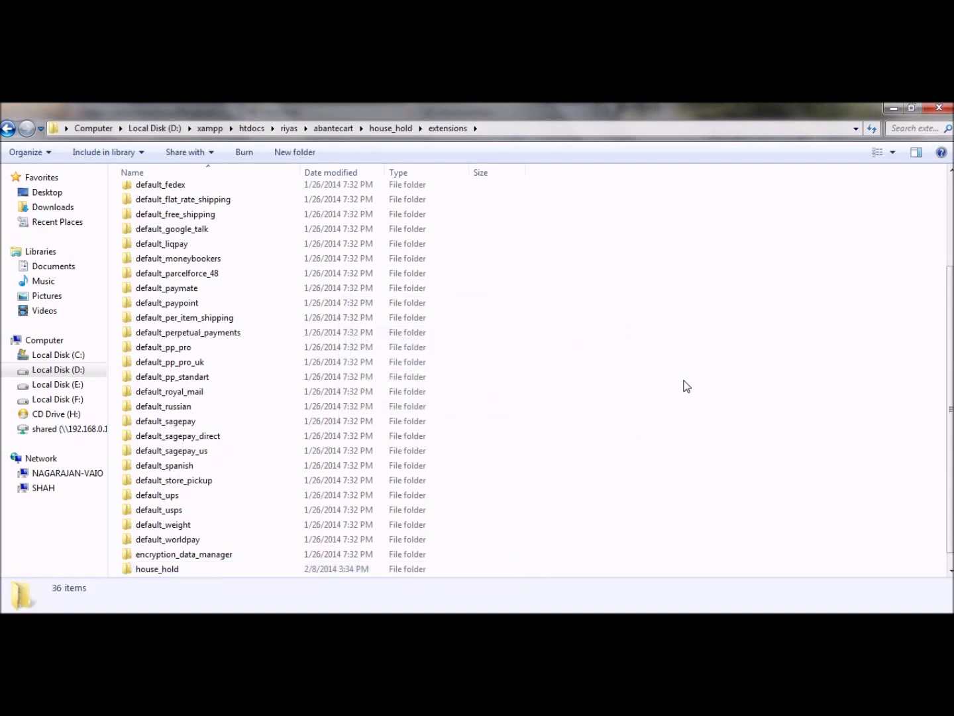
scroll(175, 568, down, 1)
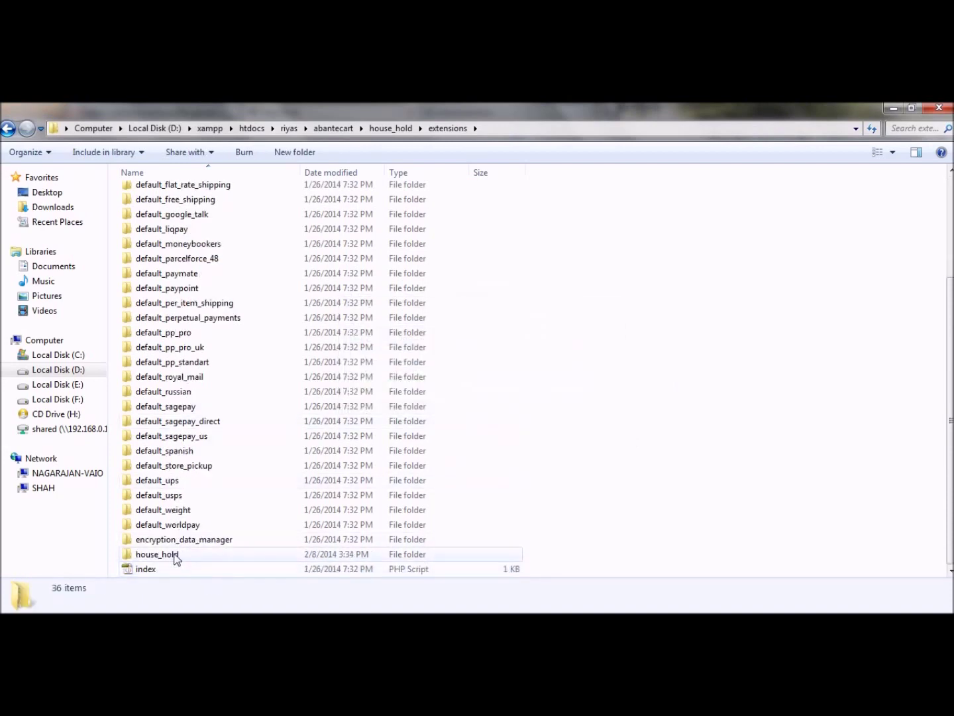
scroll(173, 330, up, 1)
scroll(167, 318, up, 3)
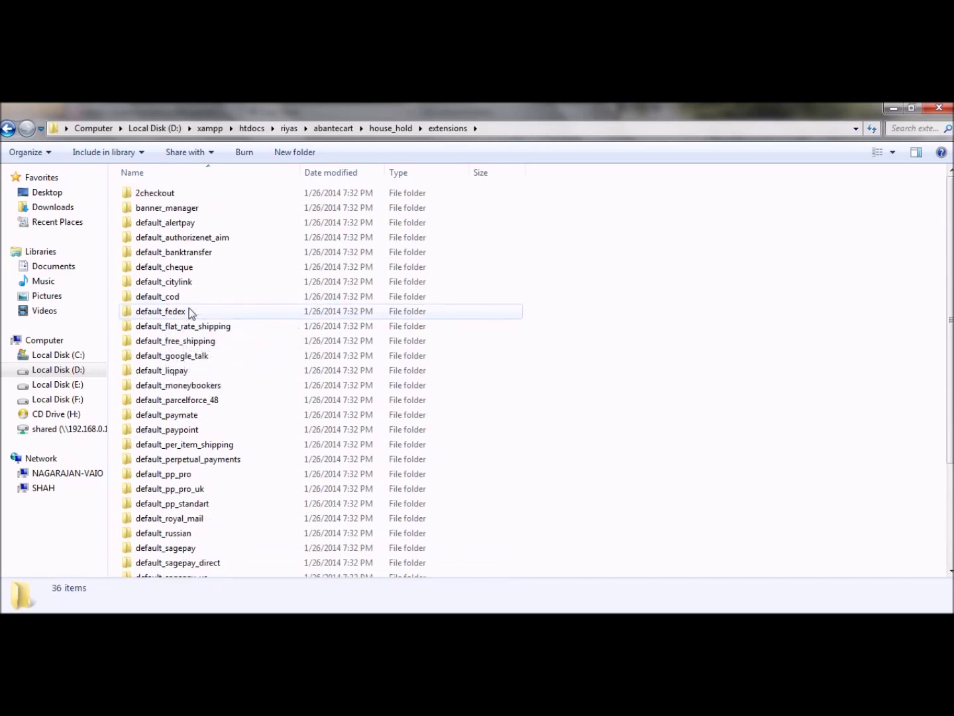
click(7, 128)
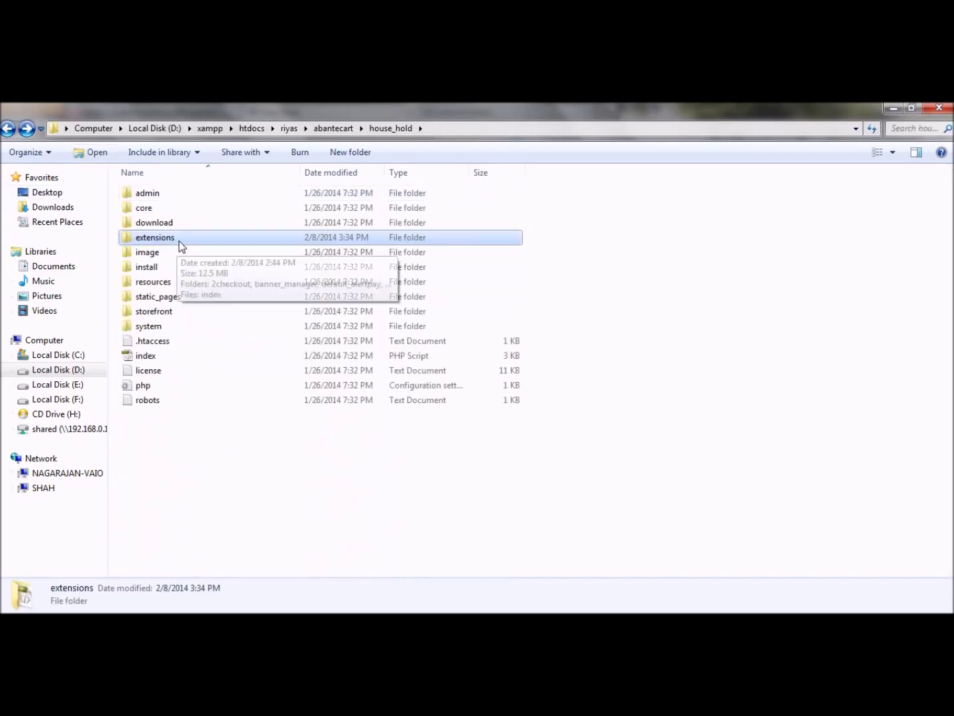
Switch to Firefox and log in to the AbanteCart administration with username admin and the saved account password.
key(alt+Tab)
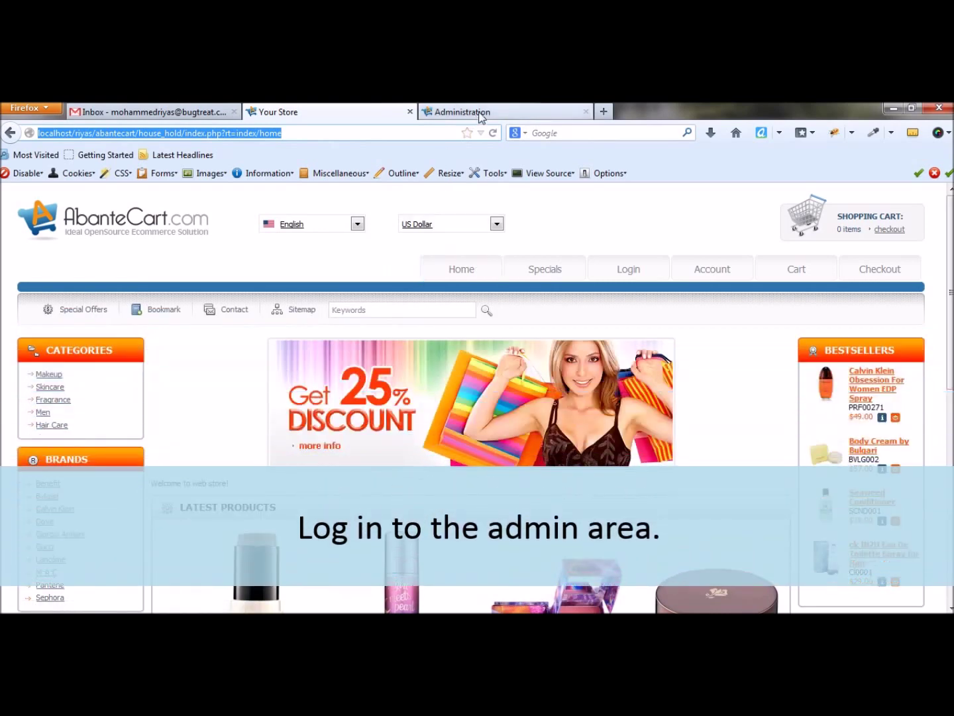
click(470, 110)
click(514, 354)
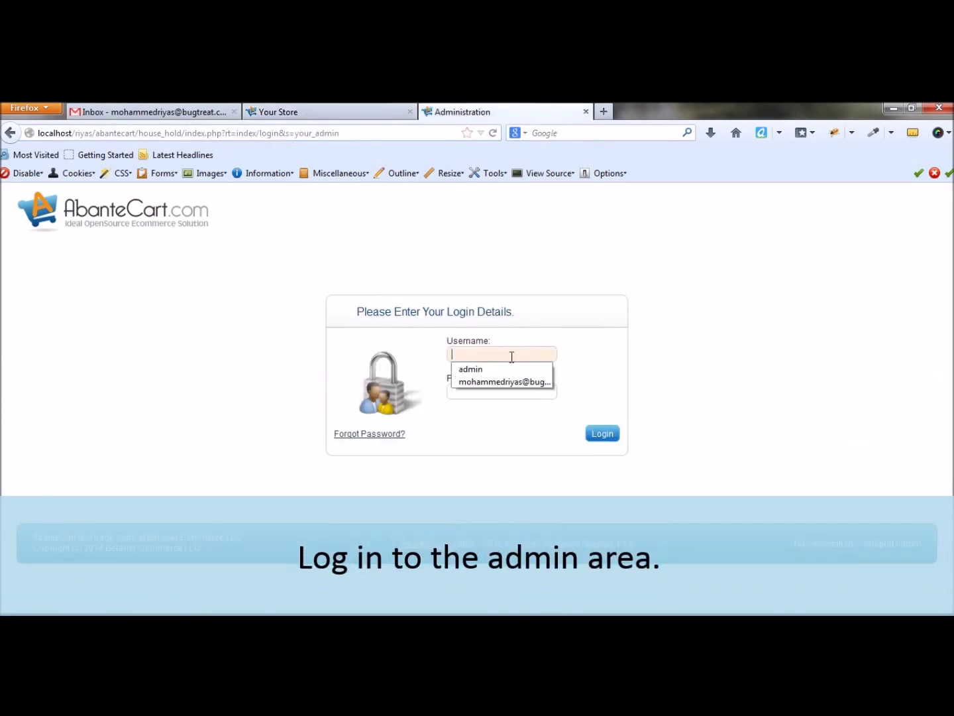
click(504, 367)
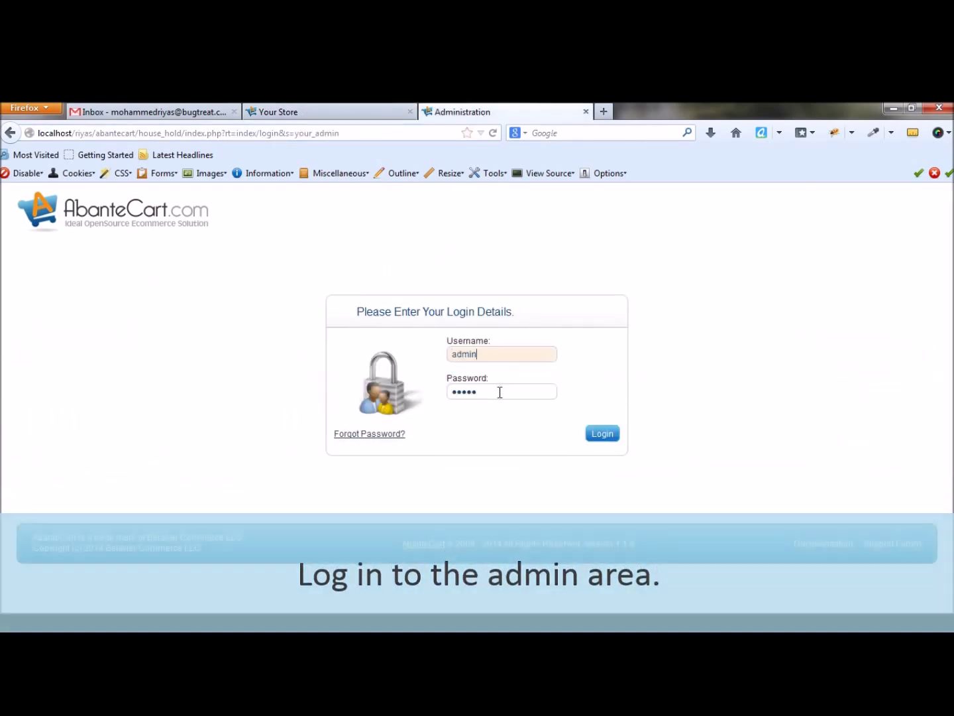
click(608, 440)
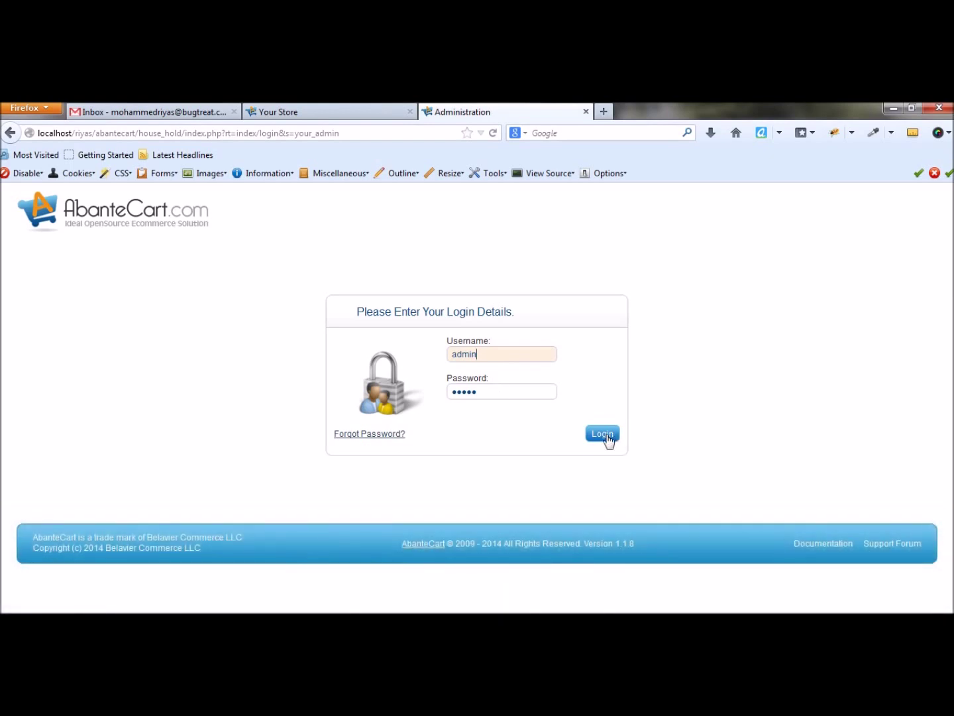
click(608, 438)
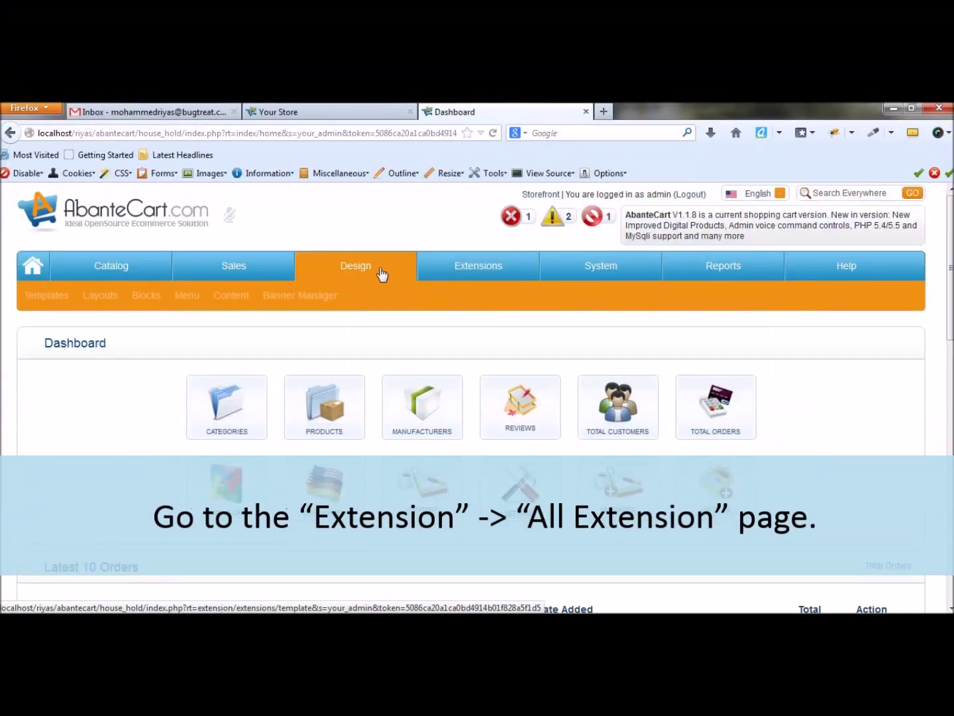
Install the house_hold template from the list of all extensions.
mouse_move(468, 277)
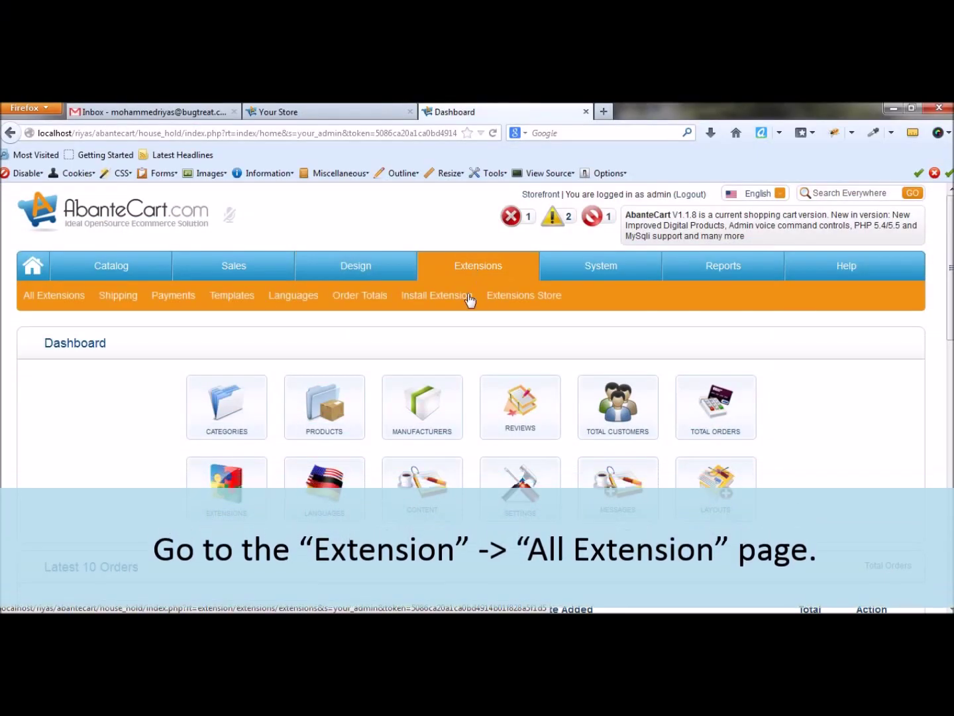
click(72, 299)
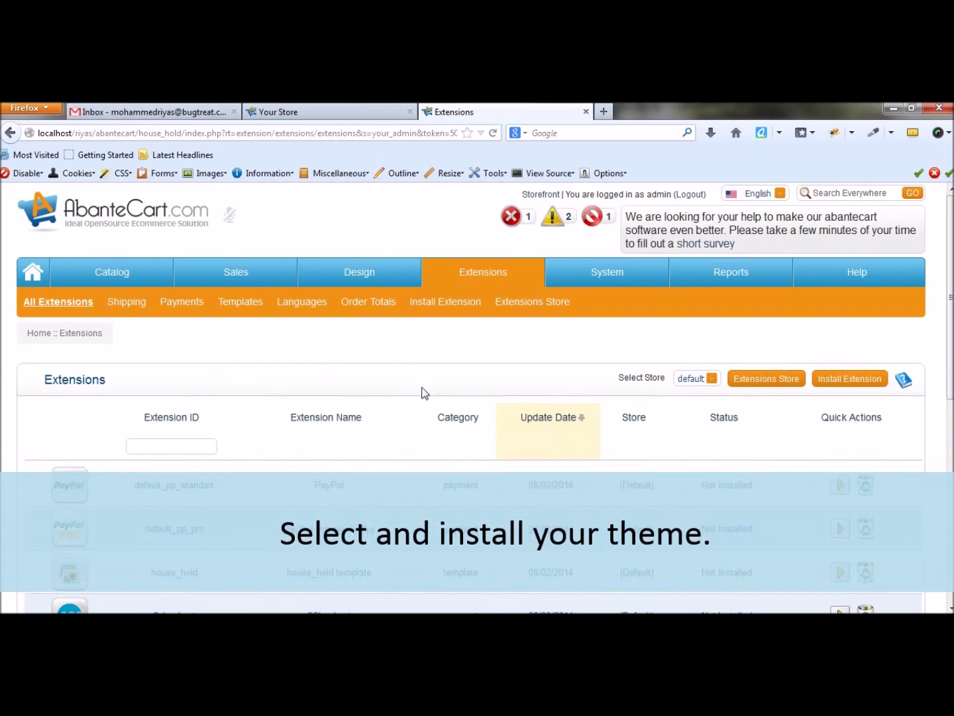
scroll(418, 402, down, 2)
scroll(415, 405, down, 2)
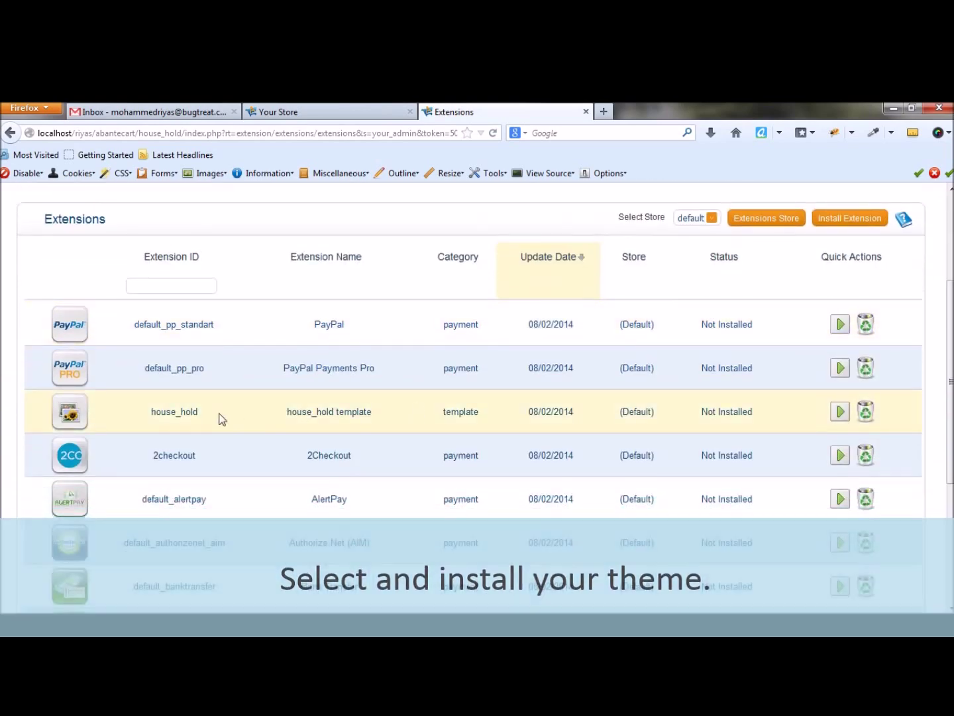
drag(213, 420, 139, 418)
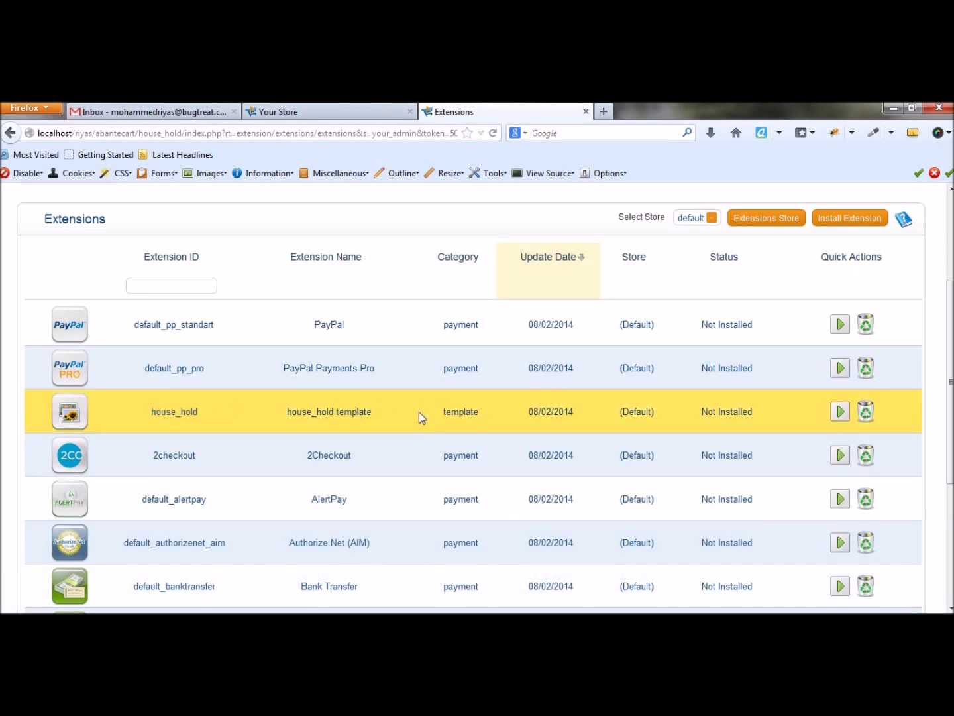
click(840, 412)
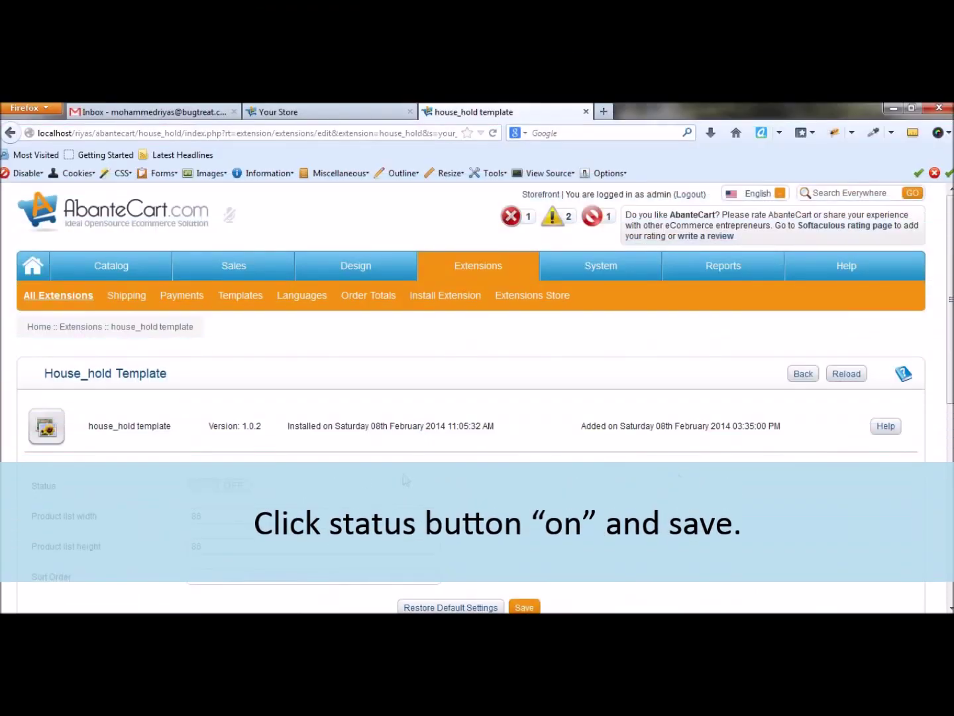
Set the house_hold template's status to ON and save the change.
drag(170, 426, 104, 436)
click(158, 444)
scroll(158, 445, down, 2)
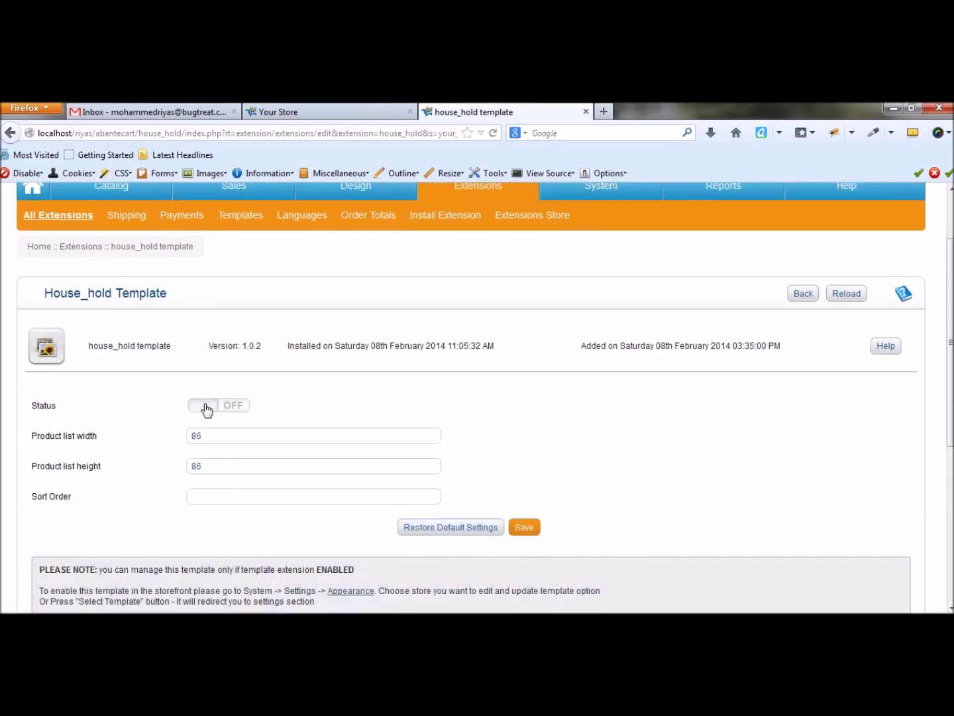
click(205, 408)
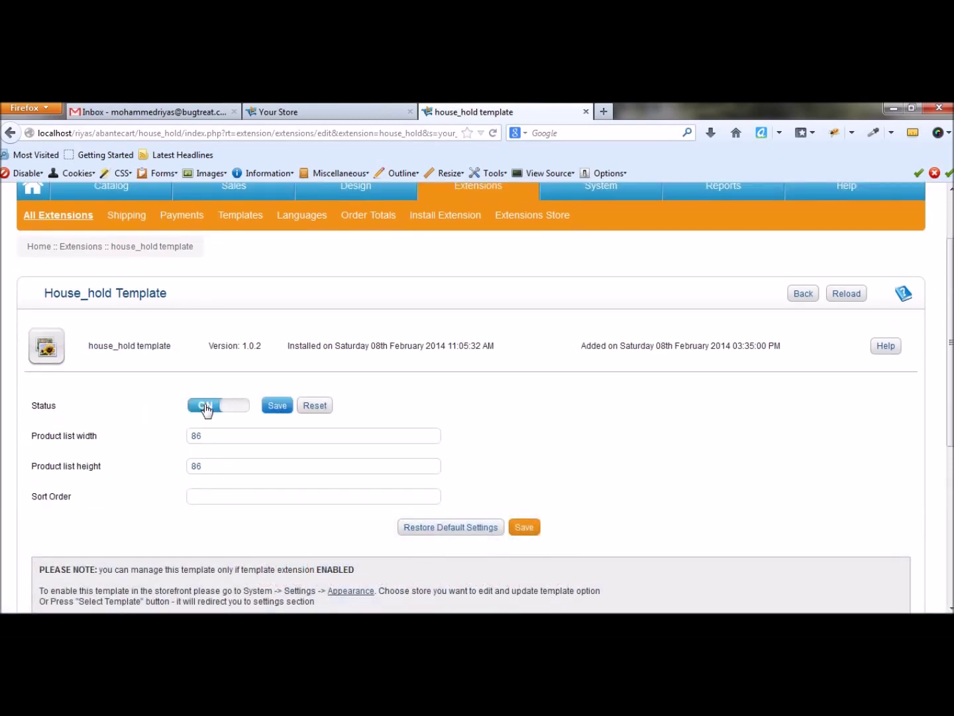
click(278, 405)
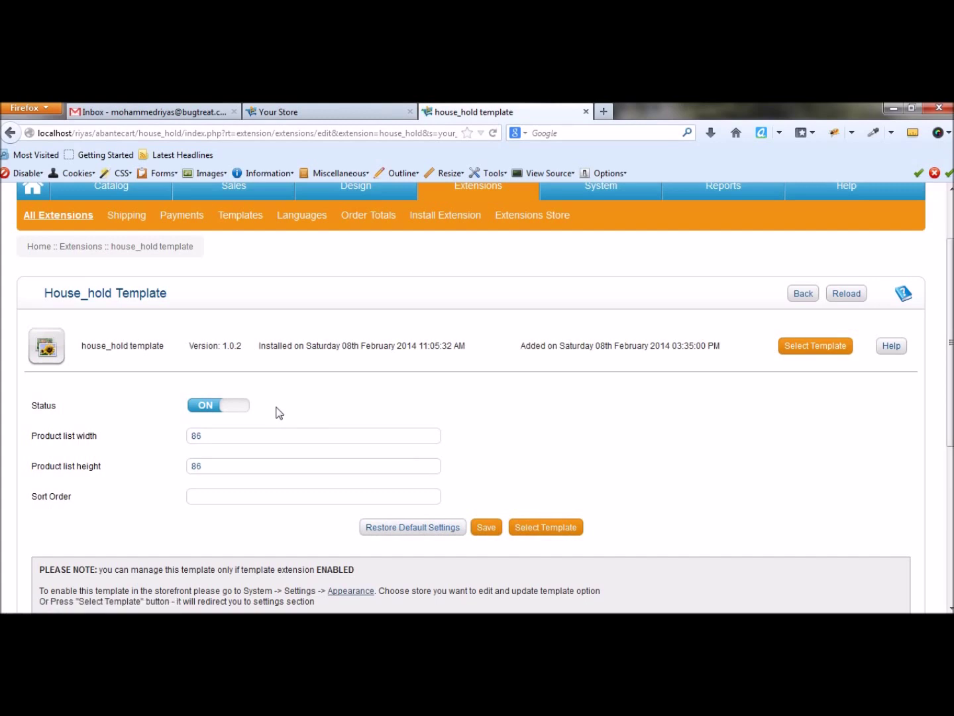
Go from the extension's page to the template selection, set the storefront template to house_hold and save it.
scroll(278, 412, down, 2)
scroll(279, 412, down, 2)
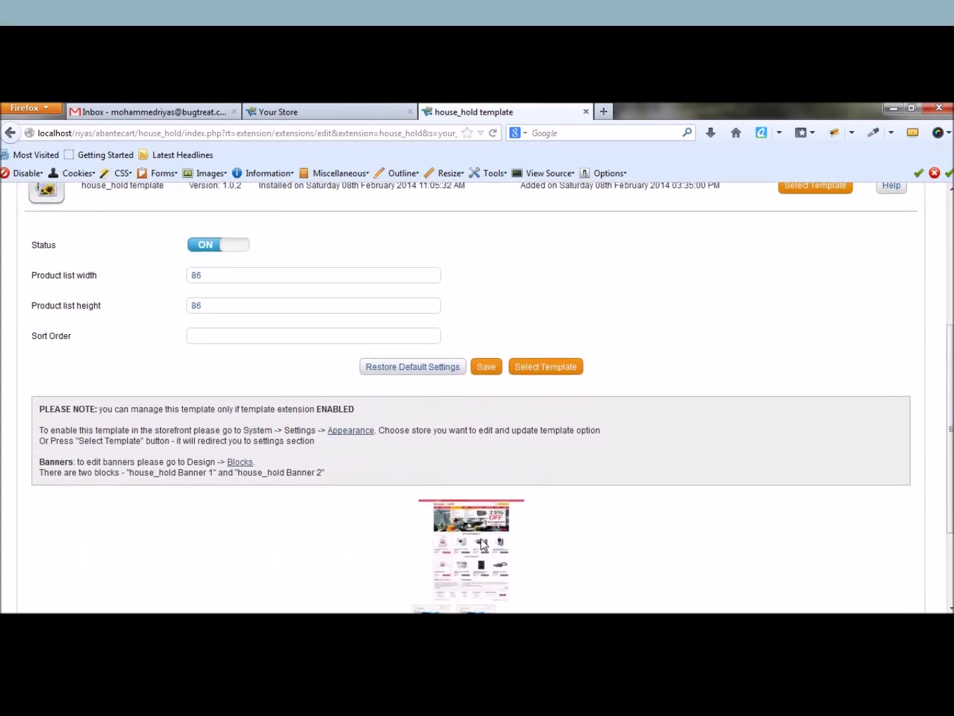
scroll(497, 504, up, 2)
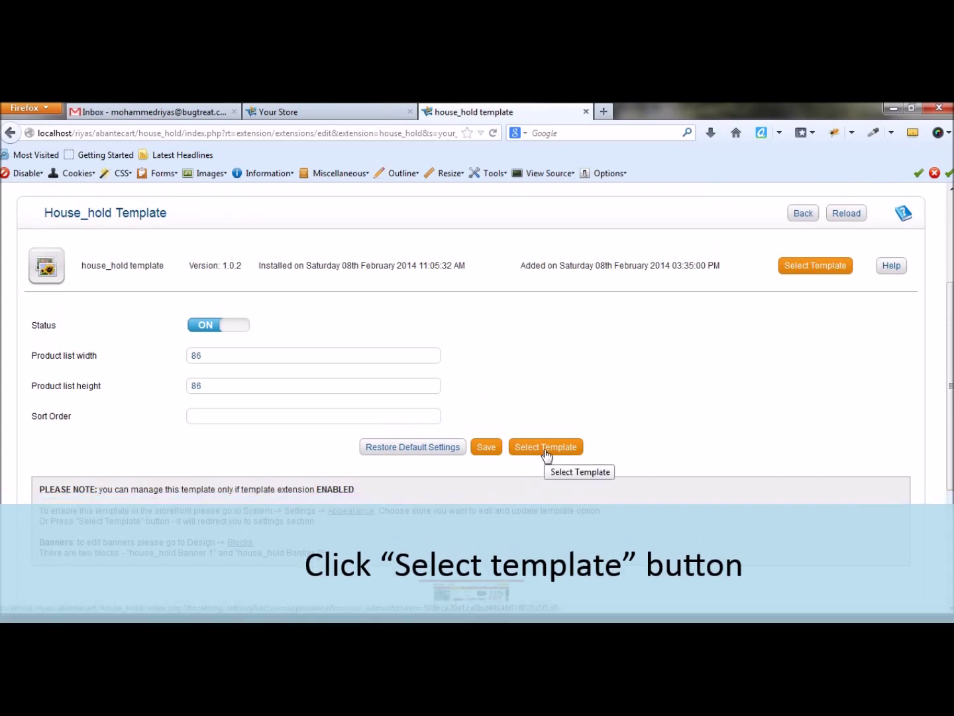
click(546, 448)
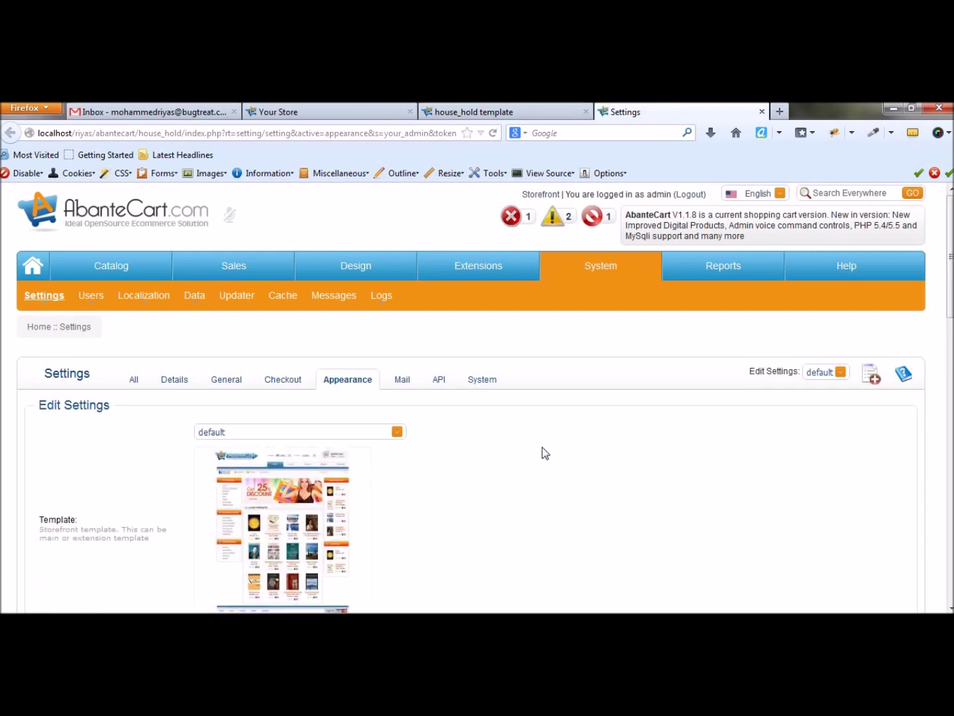
scroll(542, 446, down, 2)
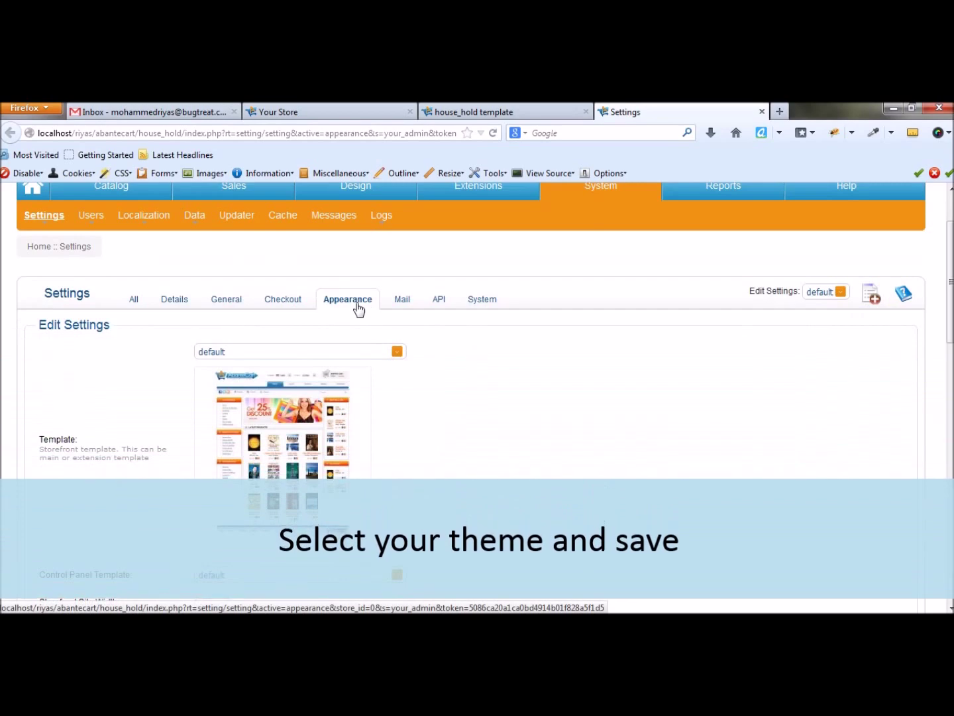
click(335, 355)
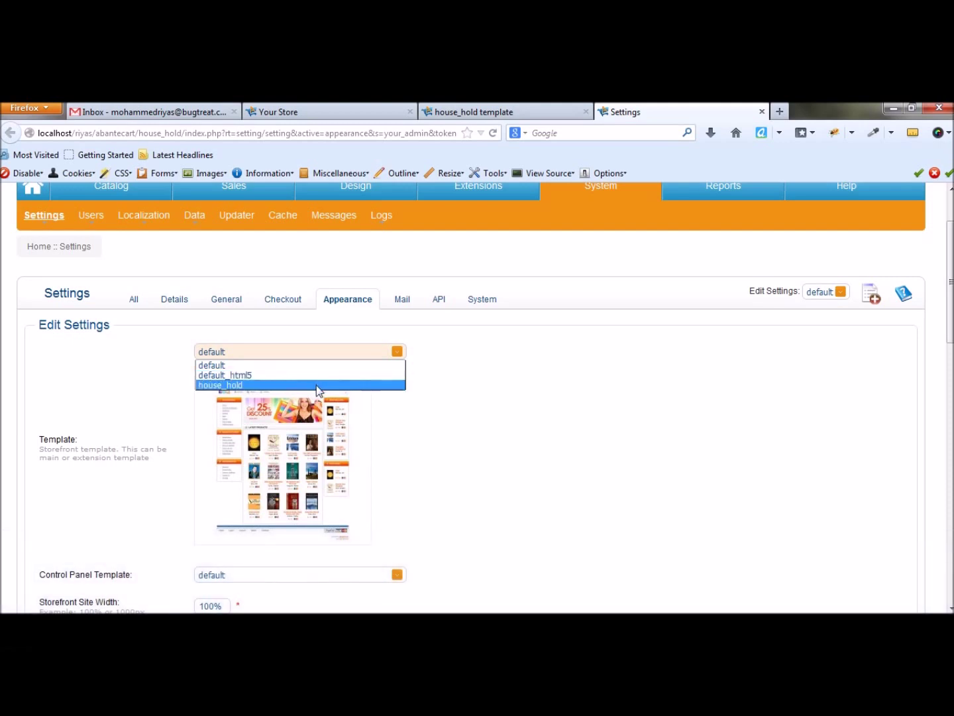
click(235, 384)
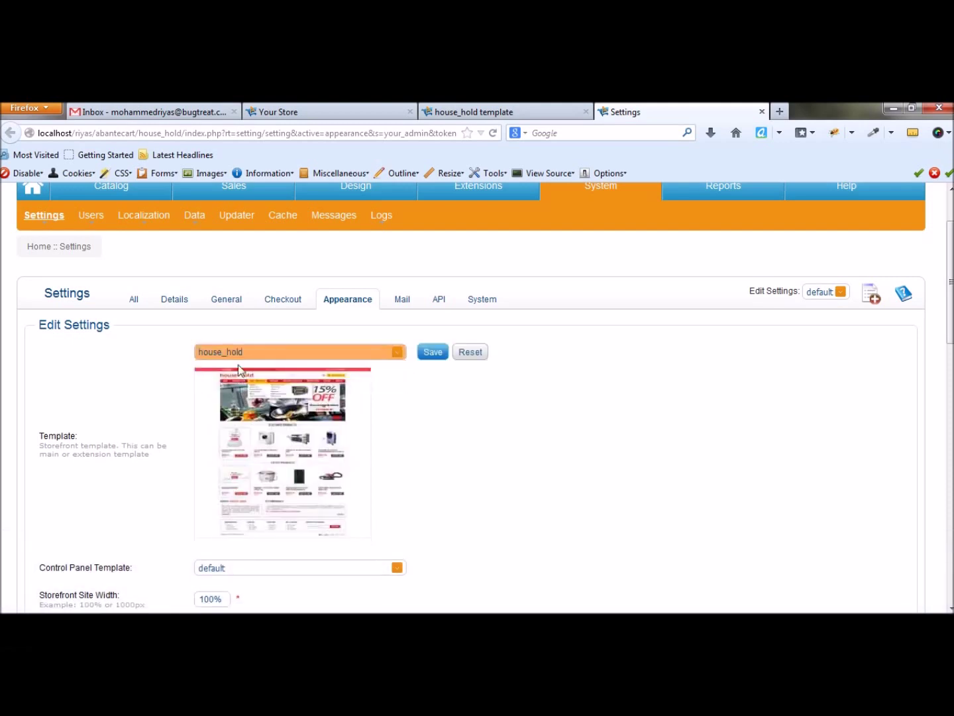
click(437, 356)
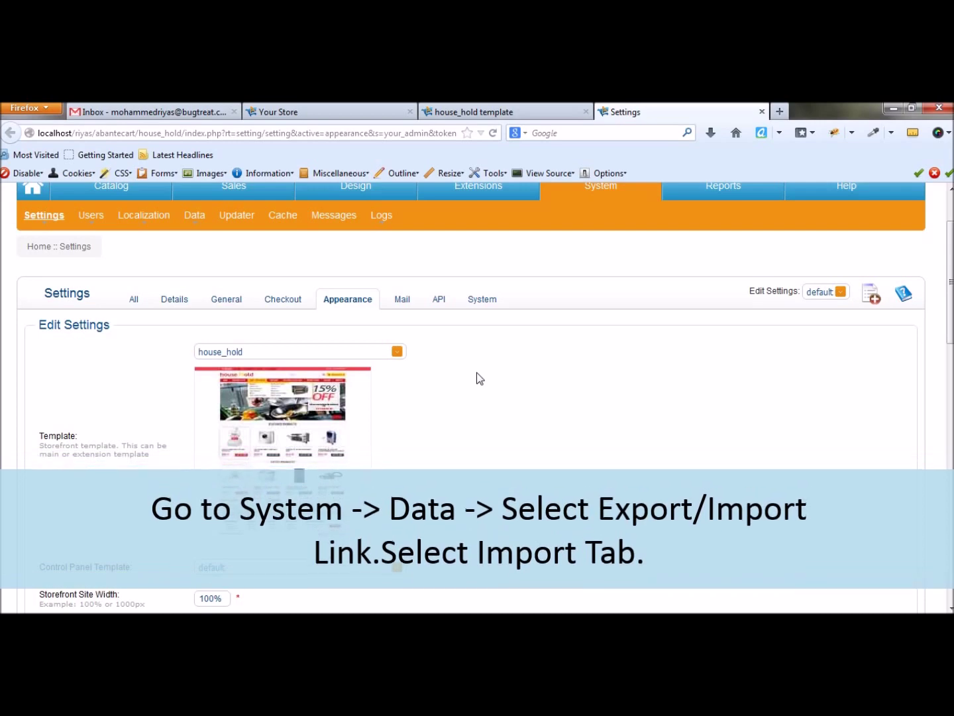
Open the import form of the store's data Import & Export tool.
scroll(477, 377, down, 2)
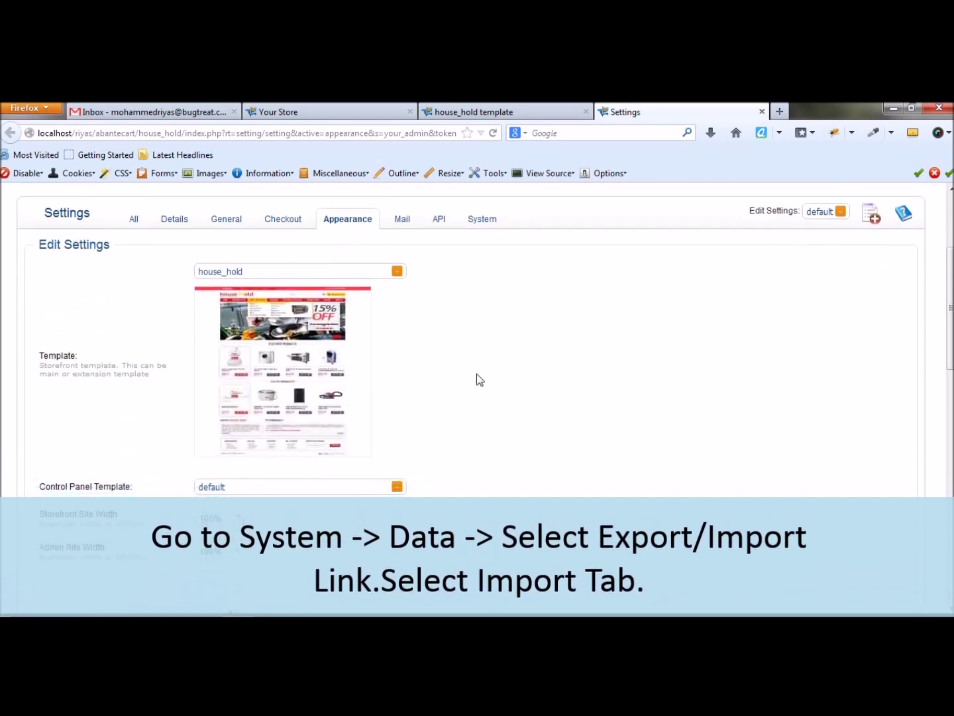
scroll(480, 378, up, 2)
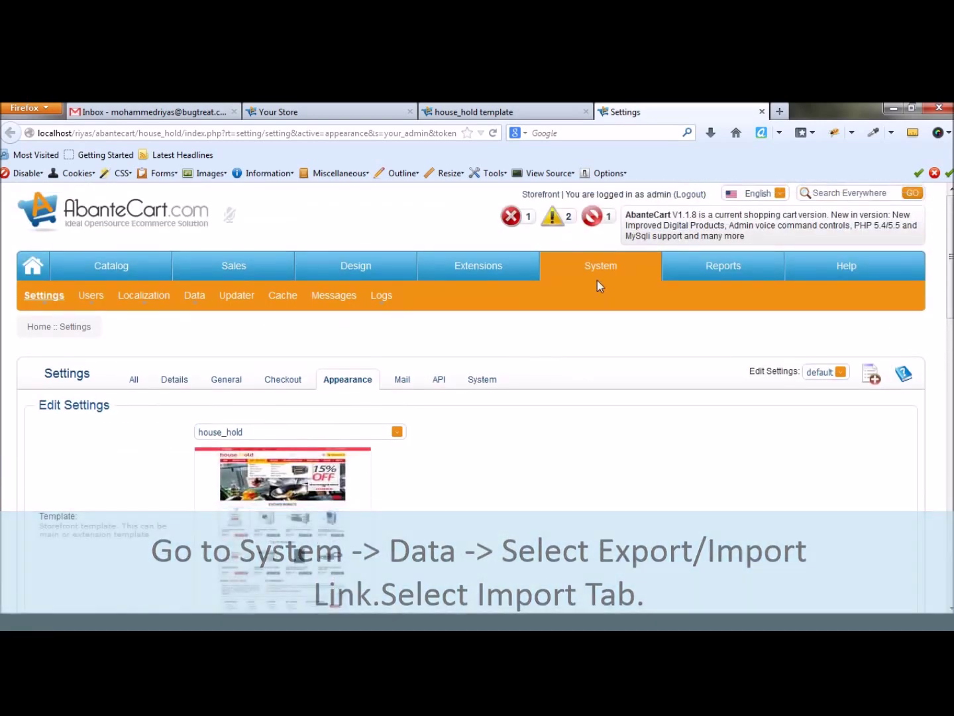
mouse_move(524, 275)
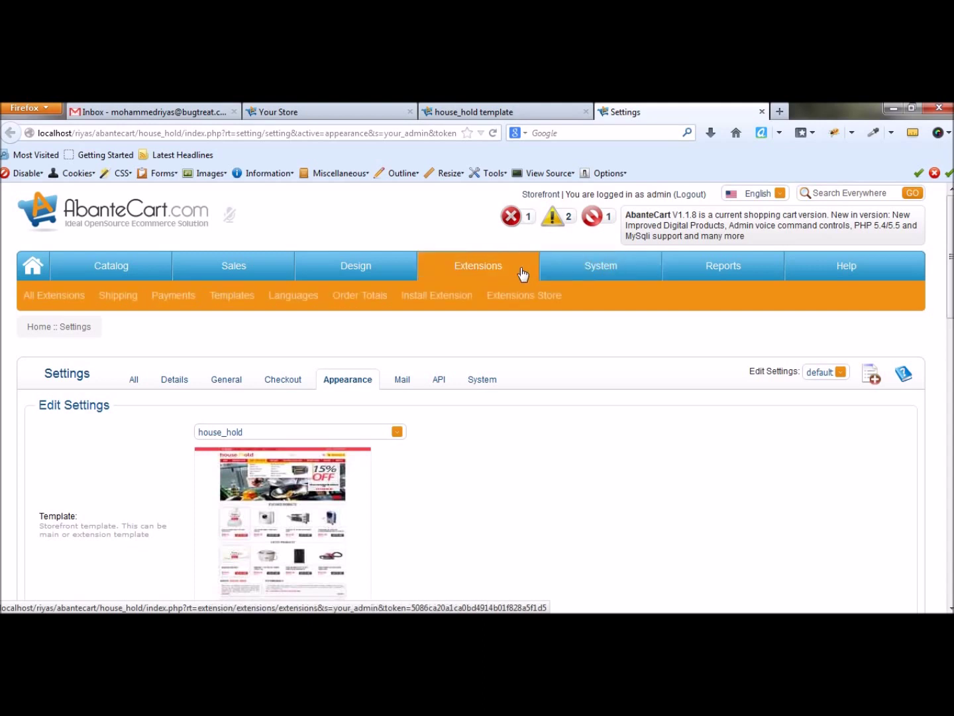
mouse_move(604, 273)
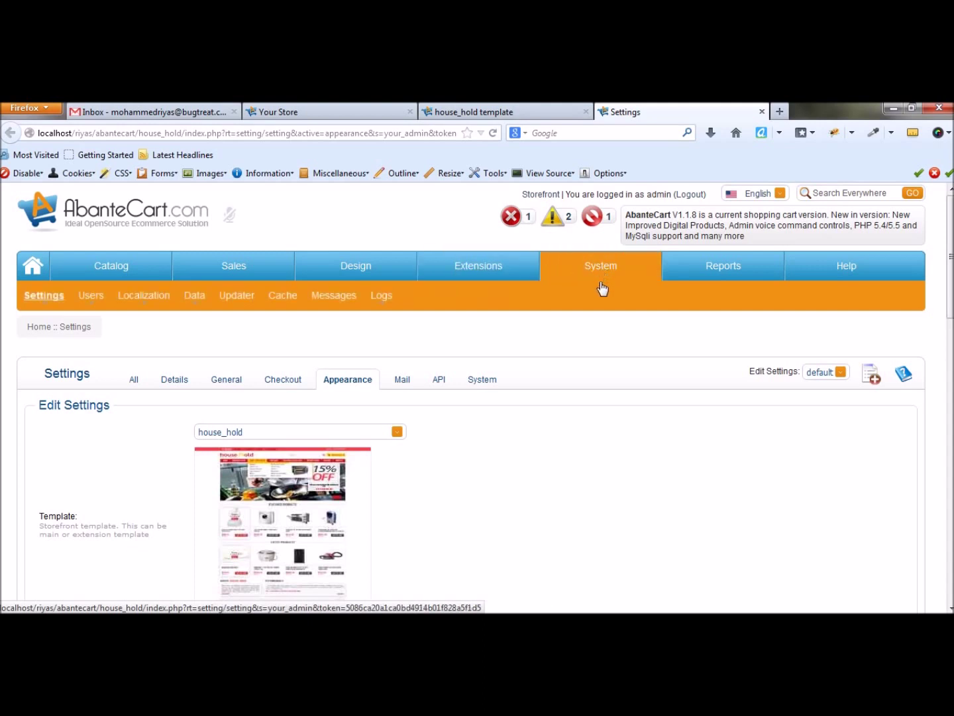
mouse_move(198, 305)
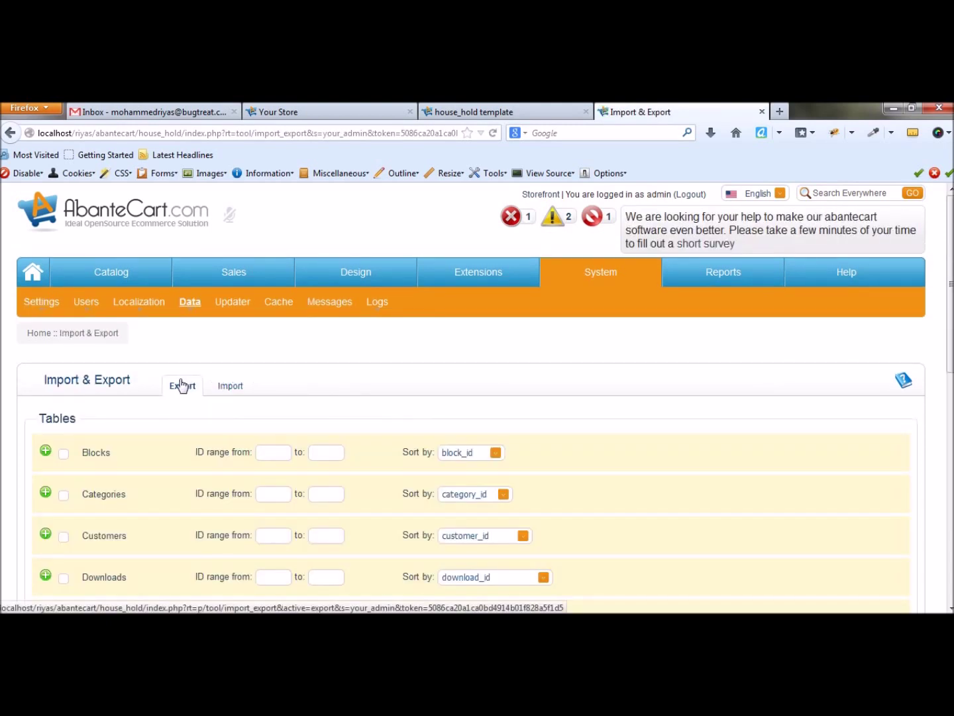
click(232, 388)
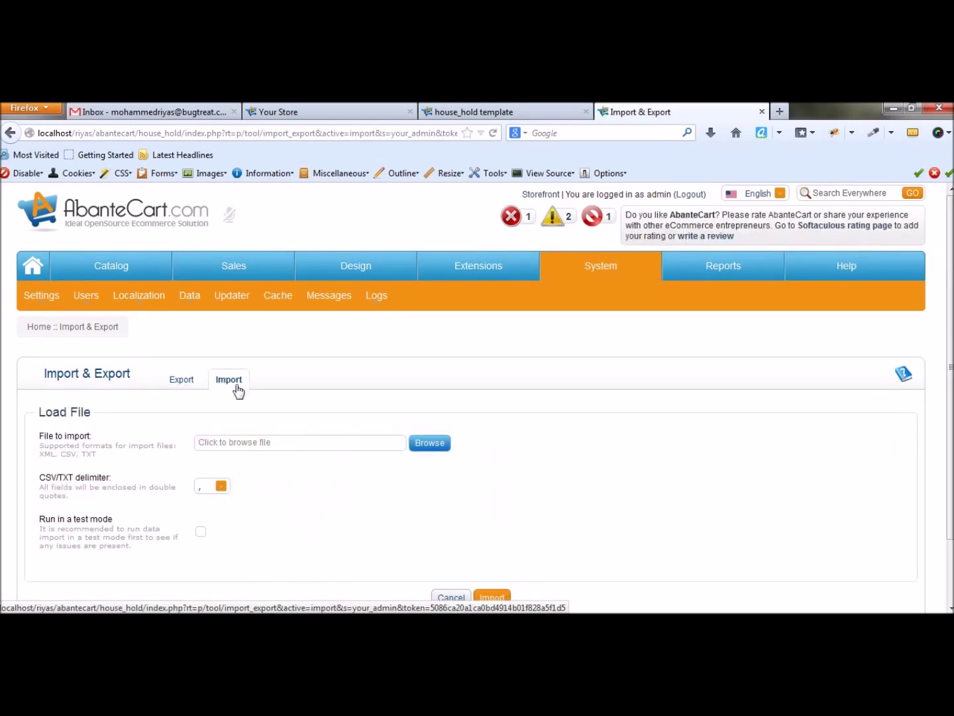
scroll(382, 390, down, 2)
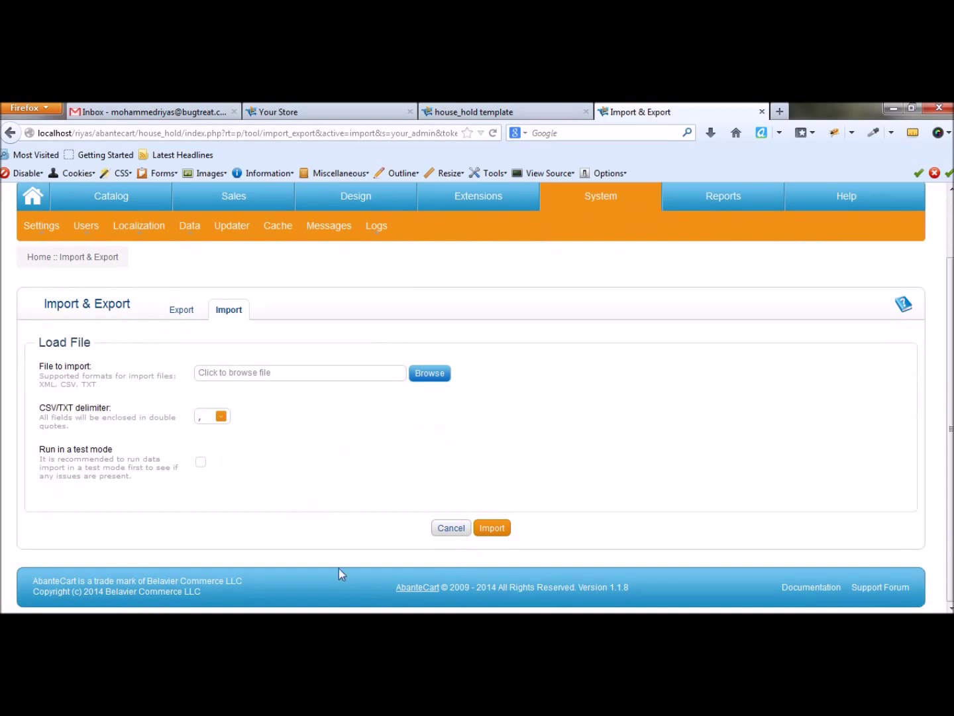
Switch to Windows Explorer and locate the data_export_08022014_063412 file in the abantecart house_hold folder.
mouse_move(321, 626)
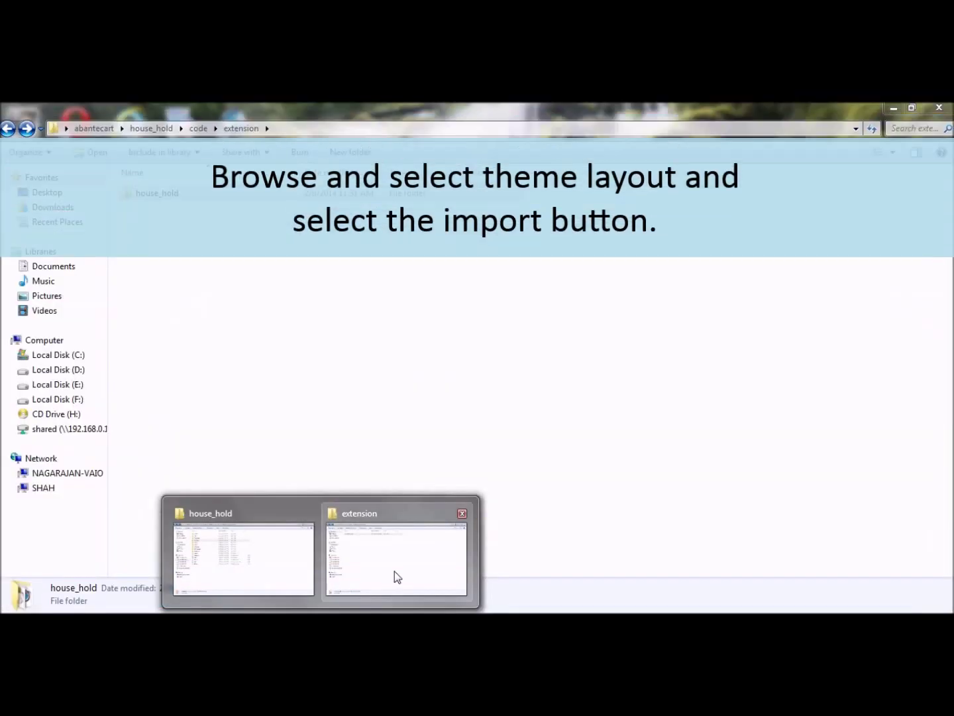
click(395, 571)
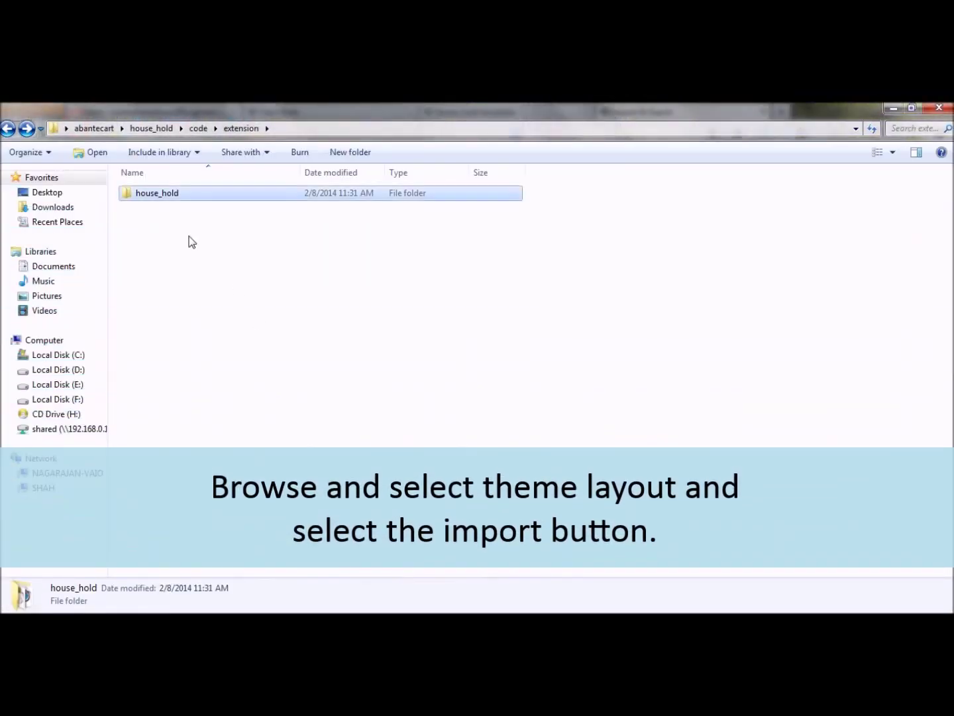
double_click(171, 194)
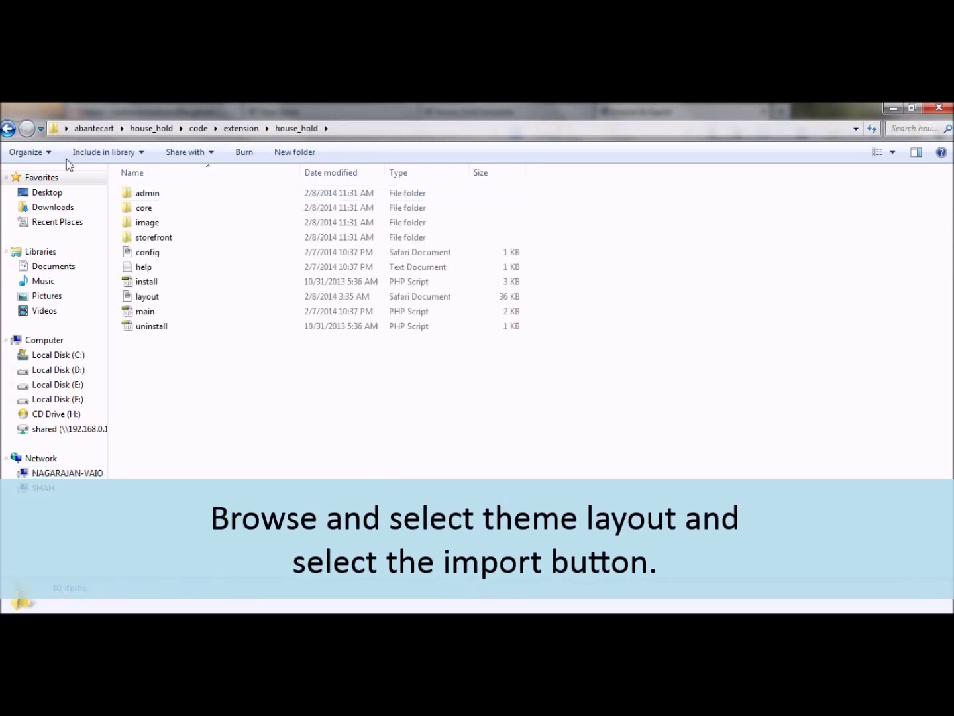
click(8, 129)
click(8, 128)
click(8, 128)
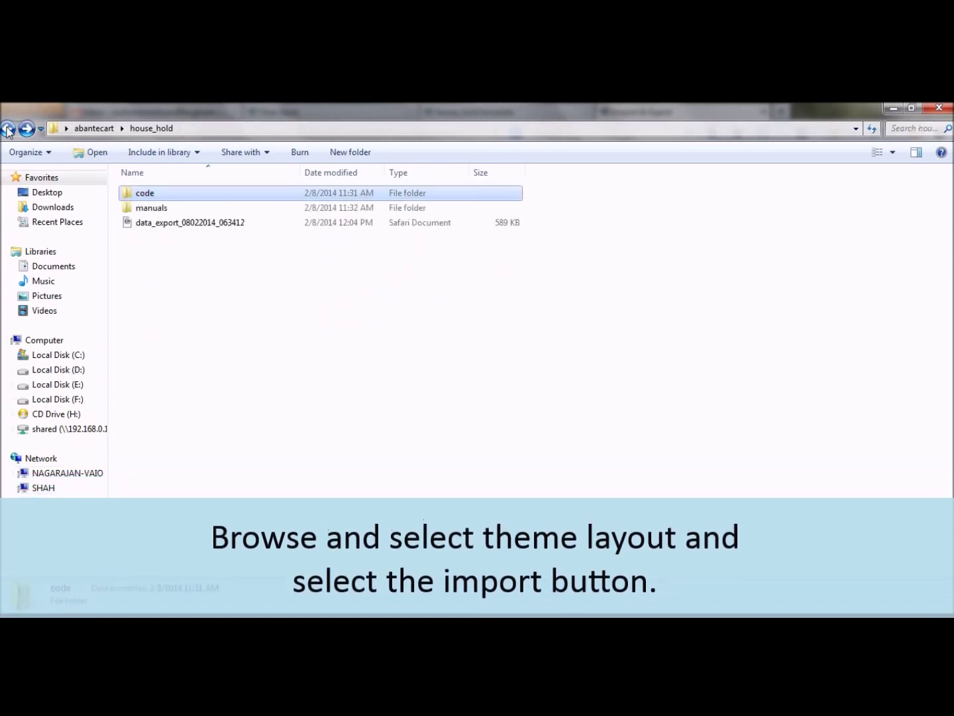
click(167, 224)
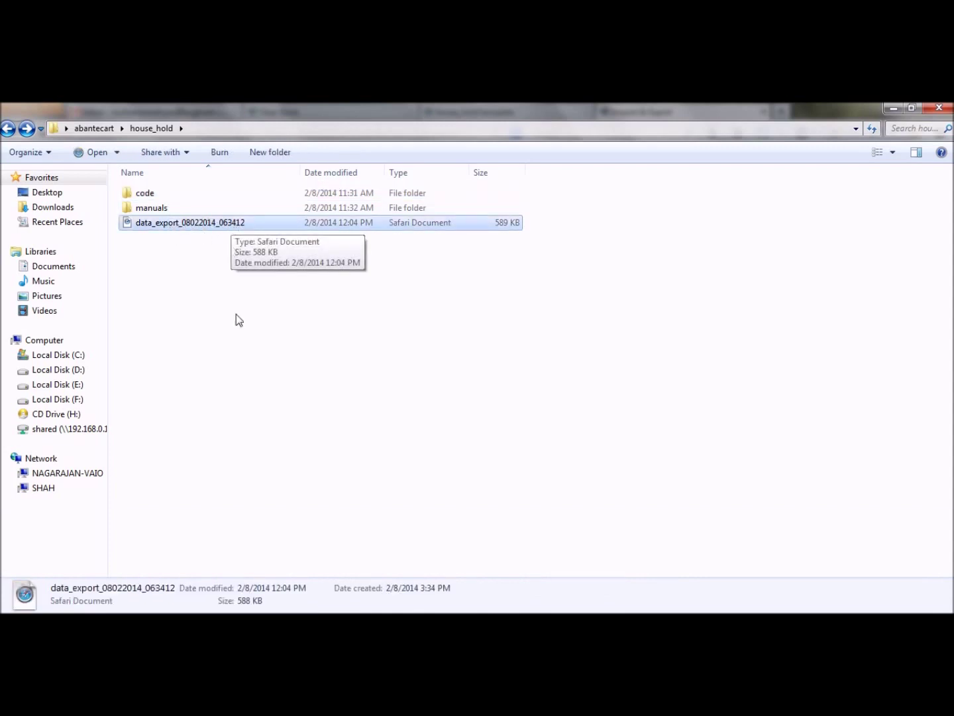
Switch back to Firefox and import data_export_08022014_063412.xml from the house_hold folder into the store.
key(alt+Tab)
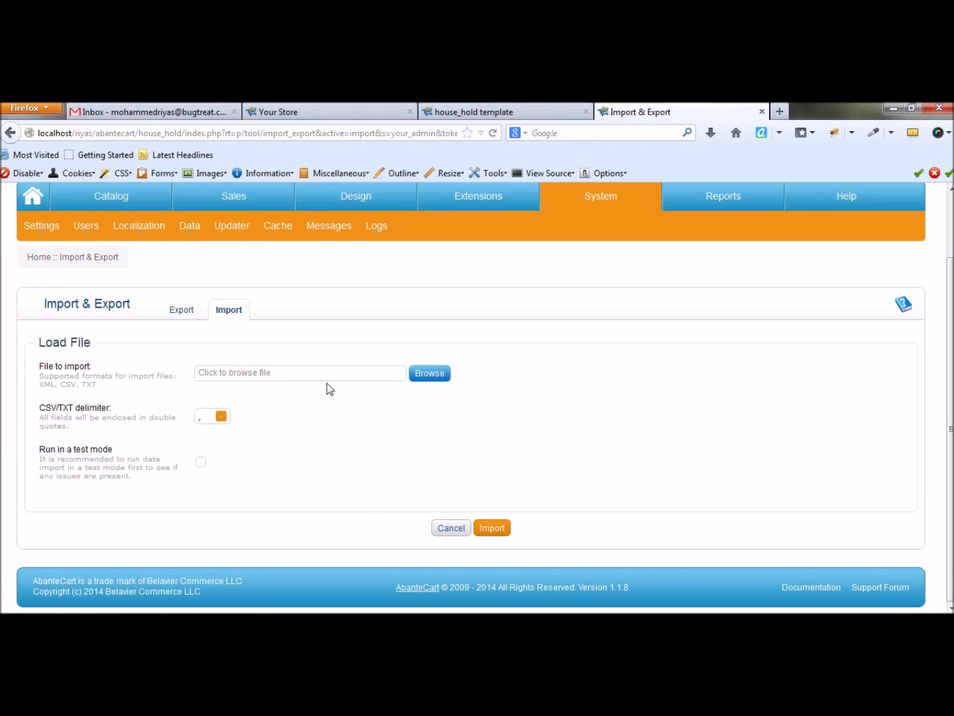
click(432, 375)
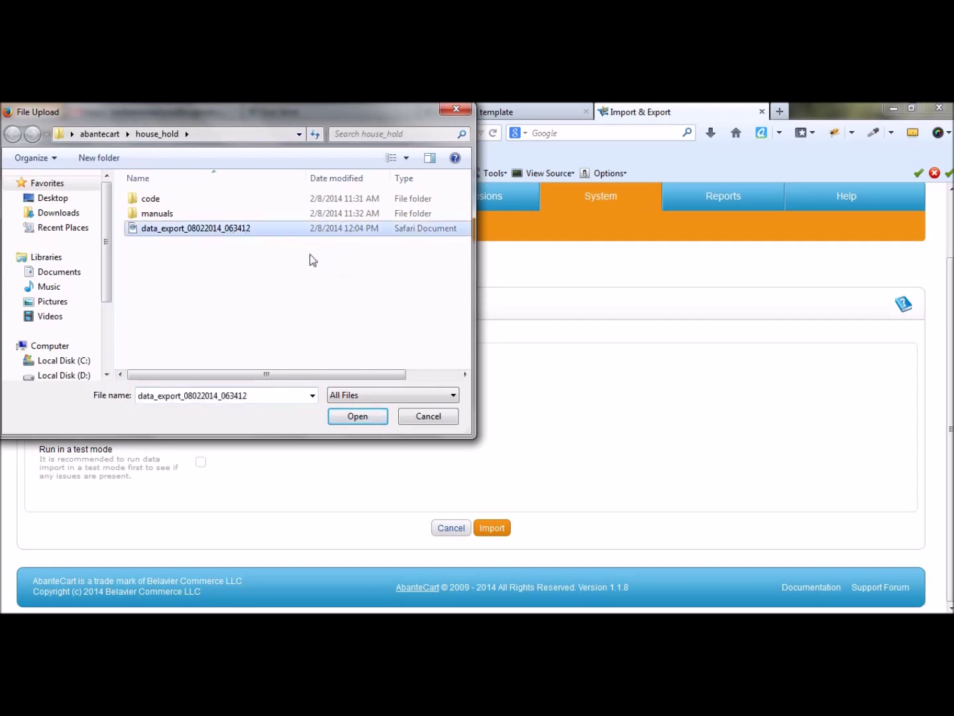
click(364, 418)
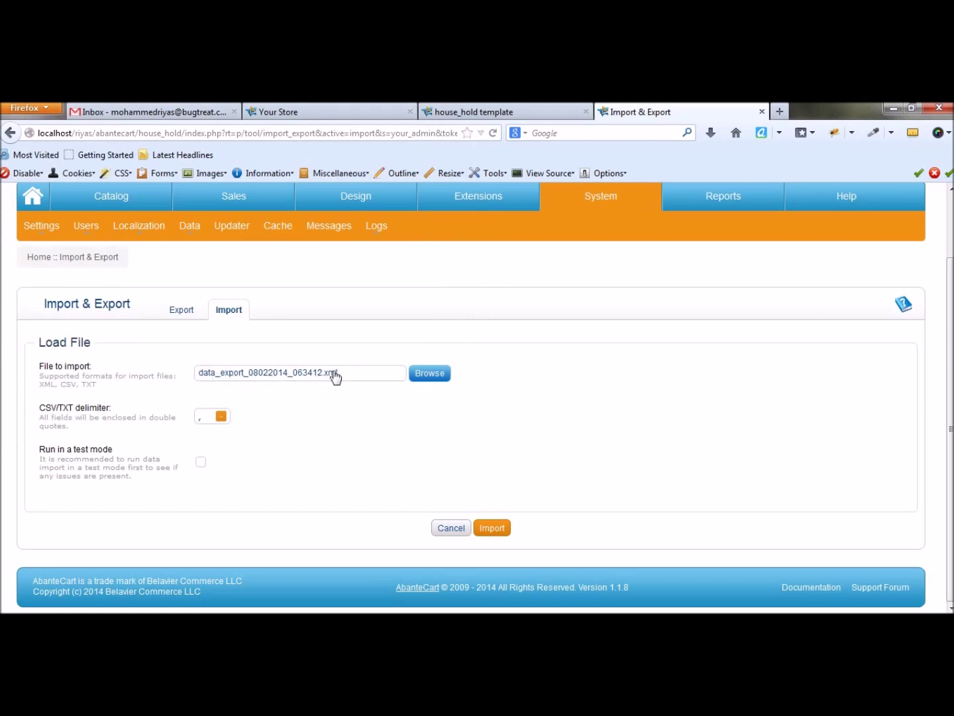
click(499, 530)
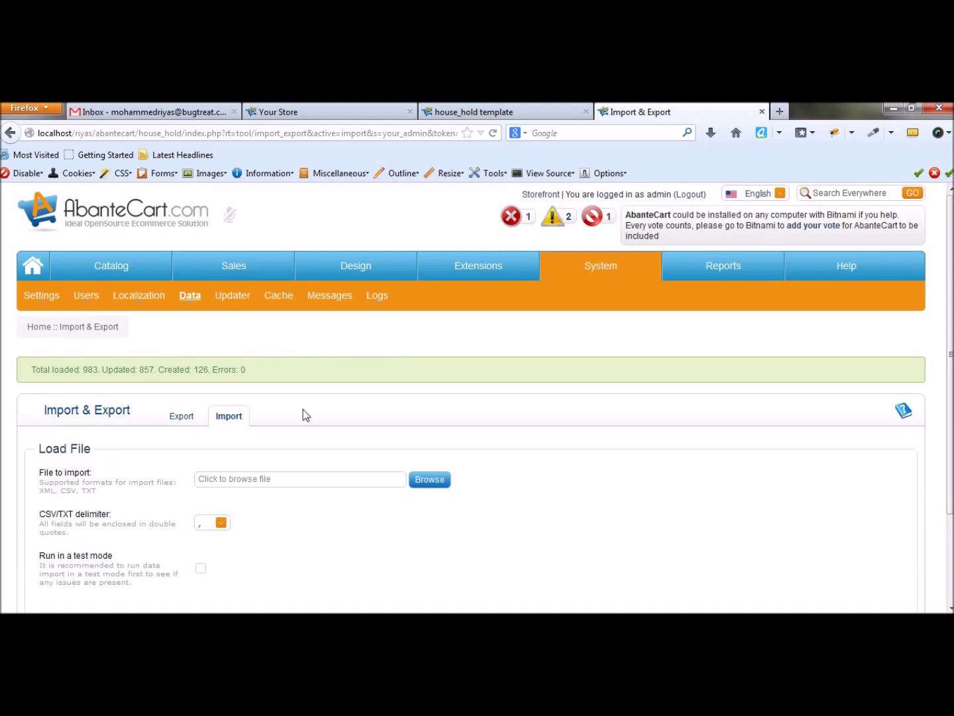
drag(242, 375, 55, 375)
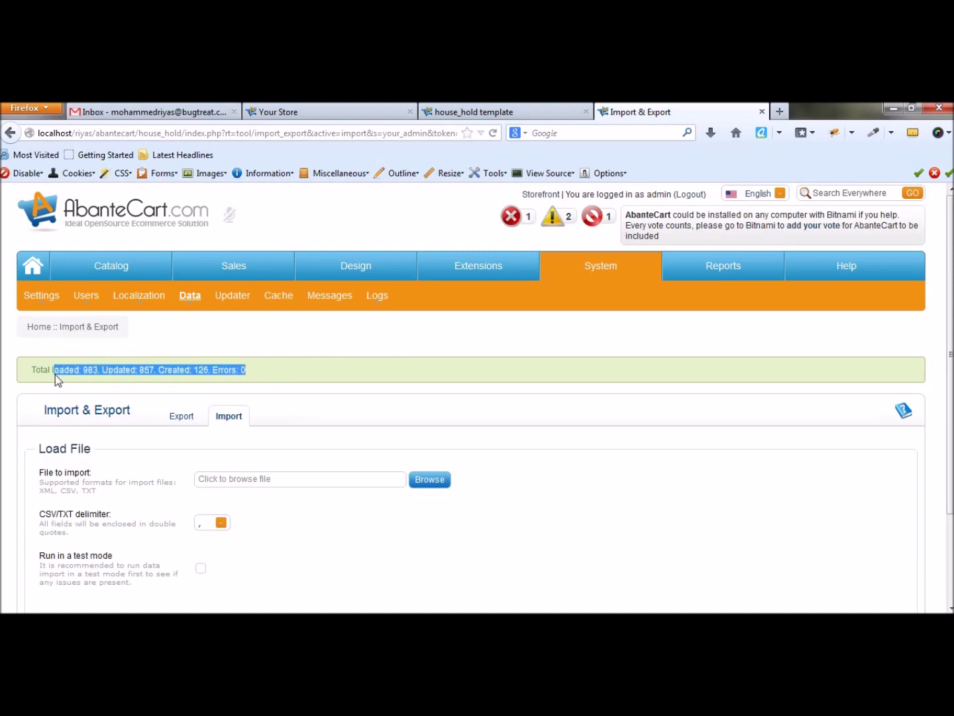
click(303, 378)
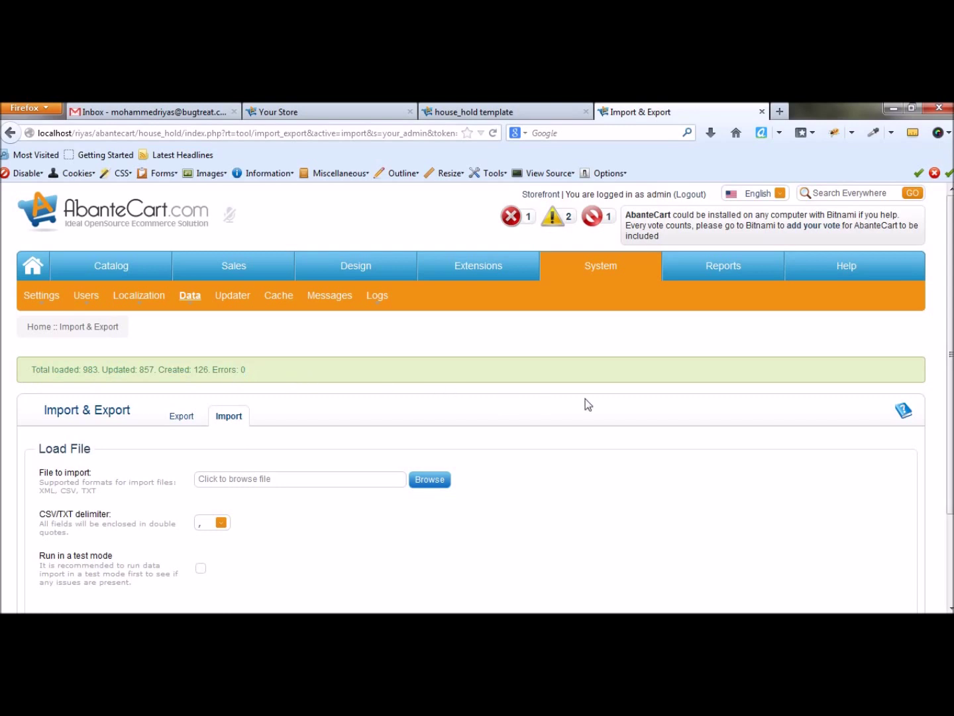
Open the Home Layout of the house_hold template in the Layout & Blocks Manager.
scroll(586, 403, down, 2)
scroll(587, 415, up, 2)
mouse_move(499, 268)
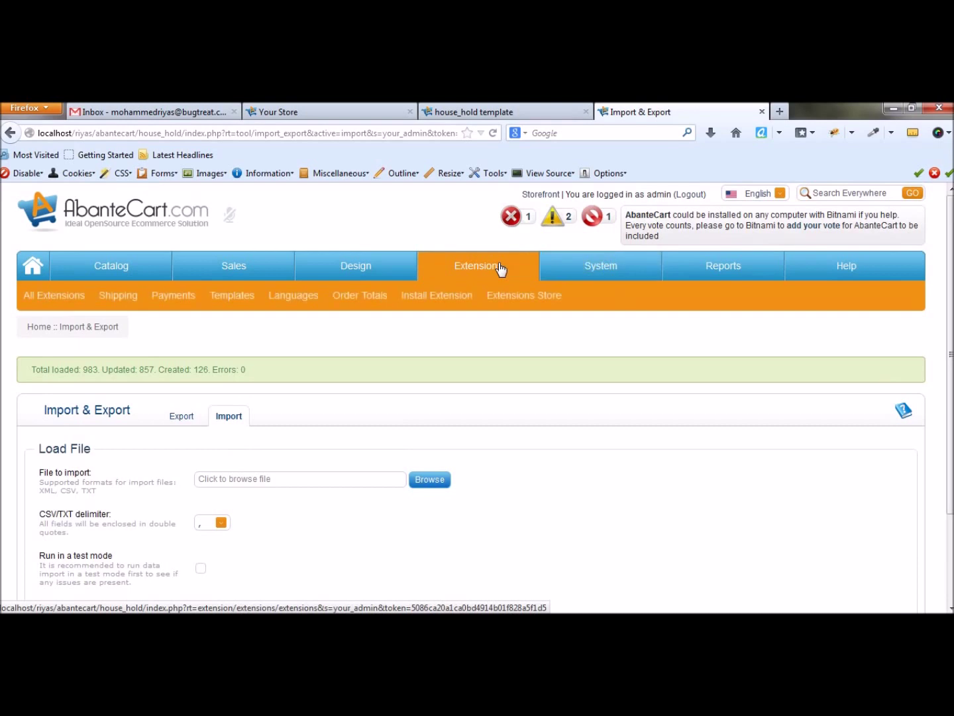
mouse_move(375, 268)
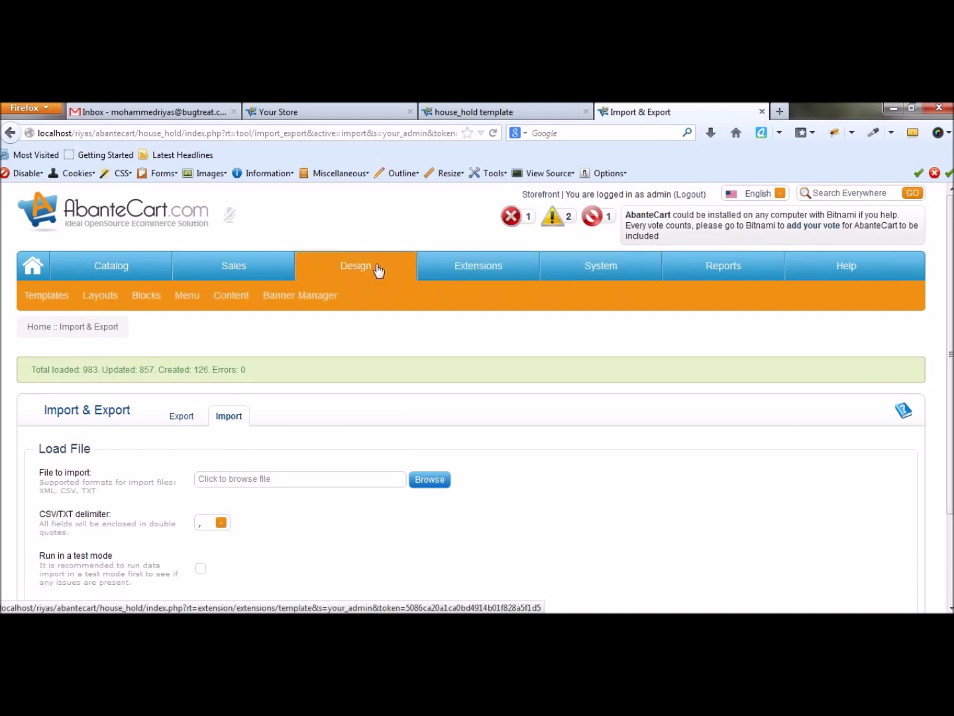
click(104, 300)
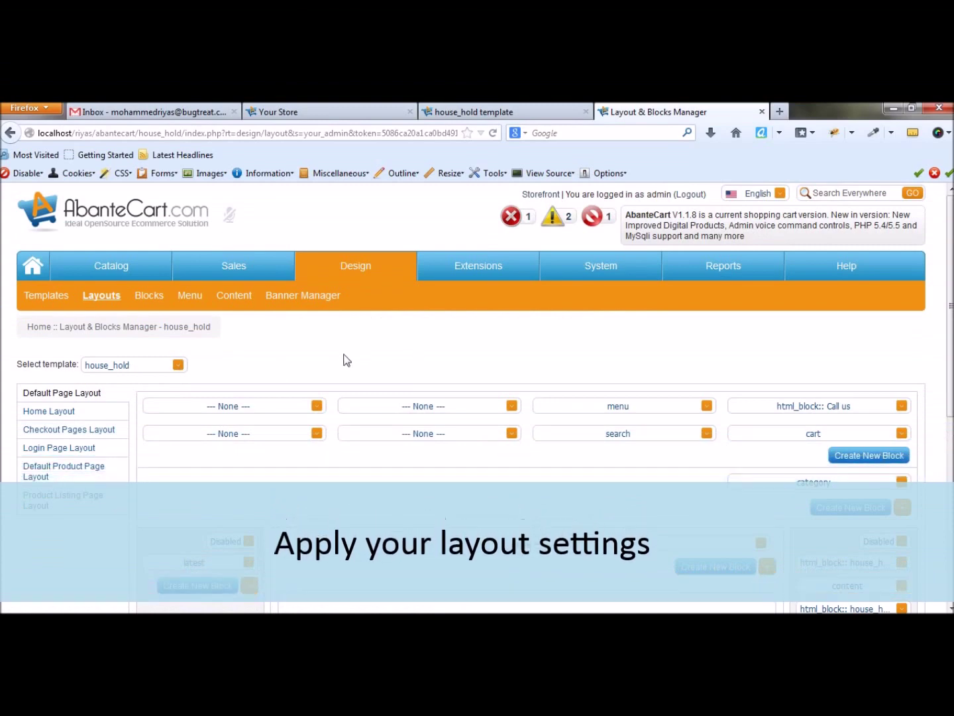
scroll(343, 358, down, 2)
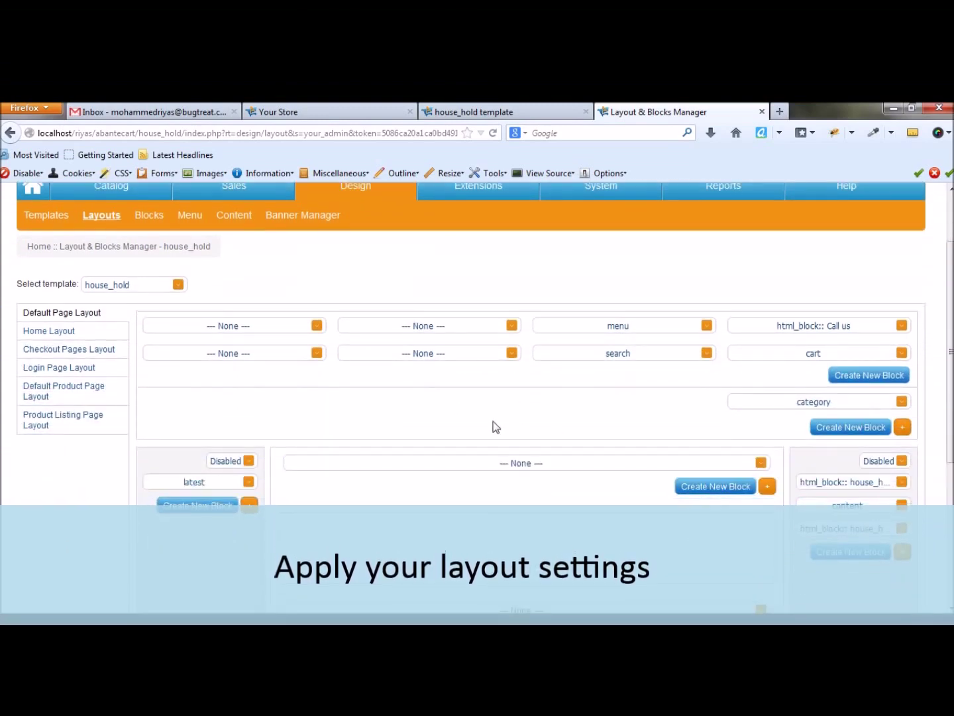
click(73, 338)
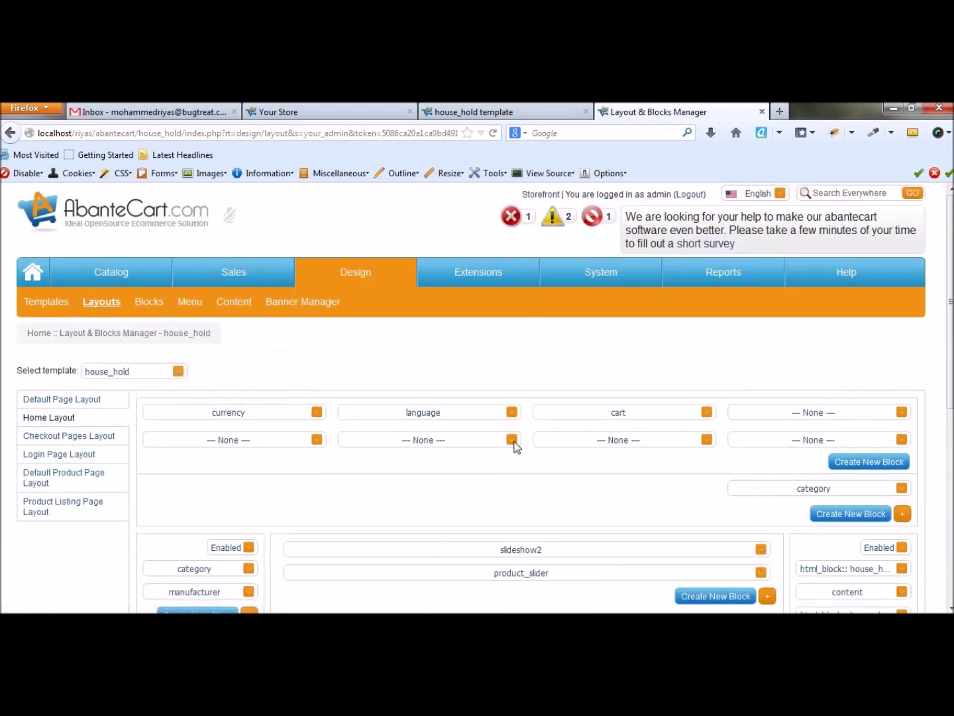
Set the third block in the header's first row to menu and the fourth to html_block:: Call us.
scroll(516, 445, down, 2)
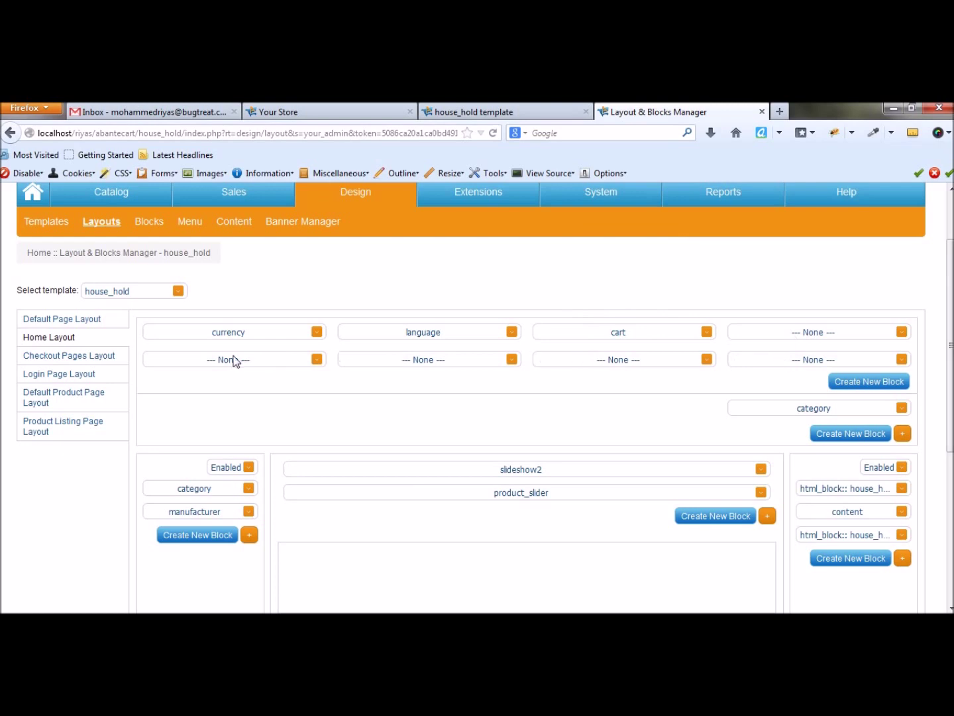
mouse_move(629, 338)
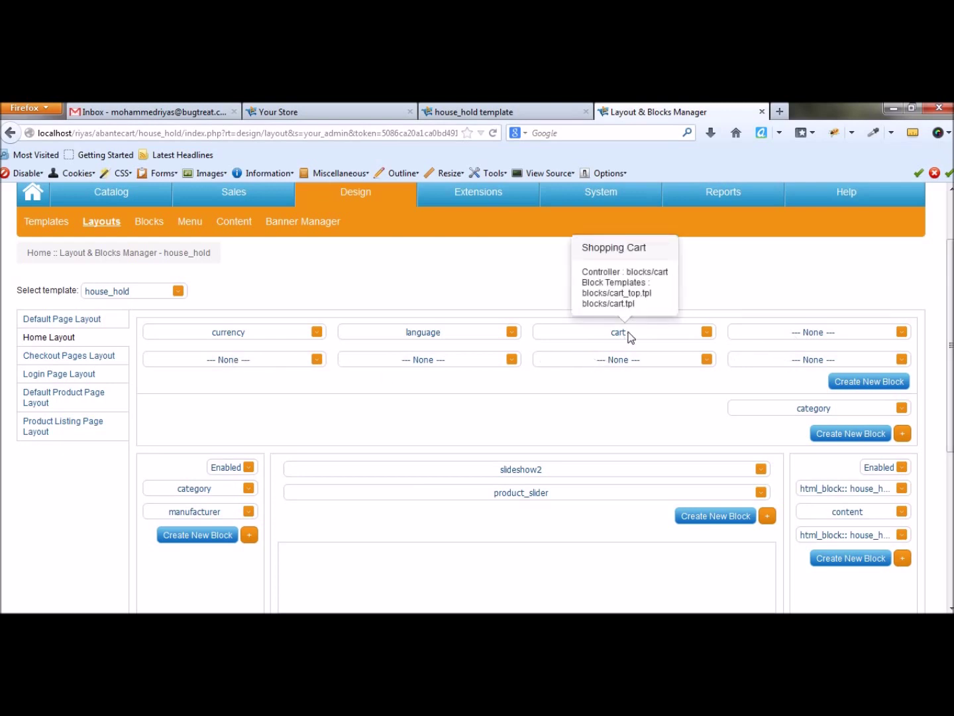
click(631, 337)
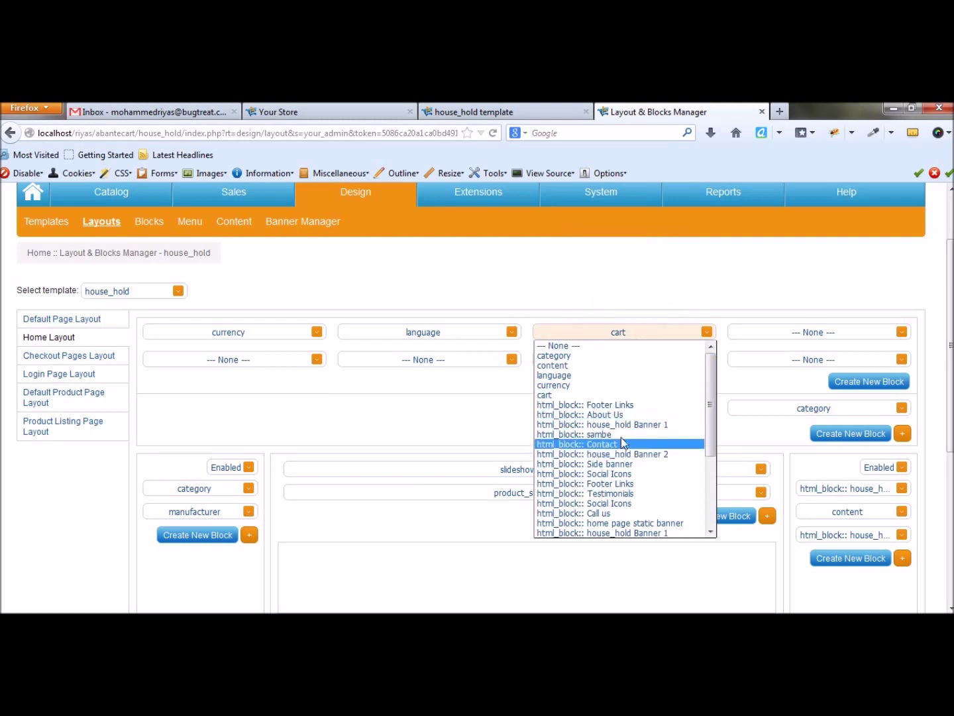
scroll(574, 523, down, 4)
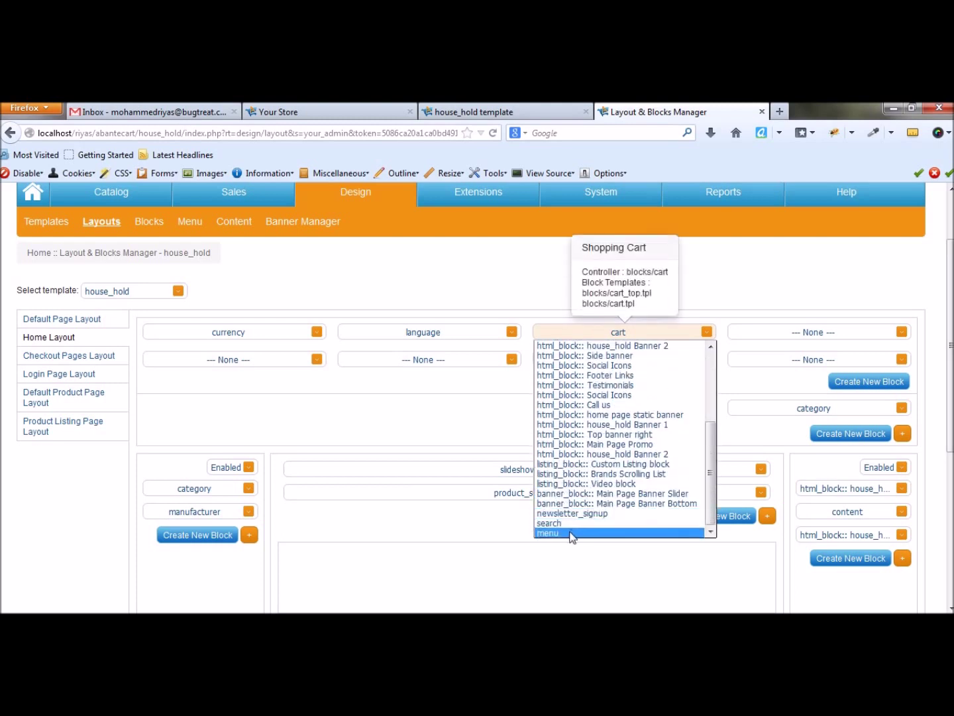
click(571, 534)
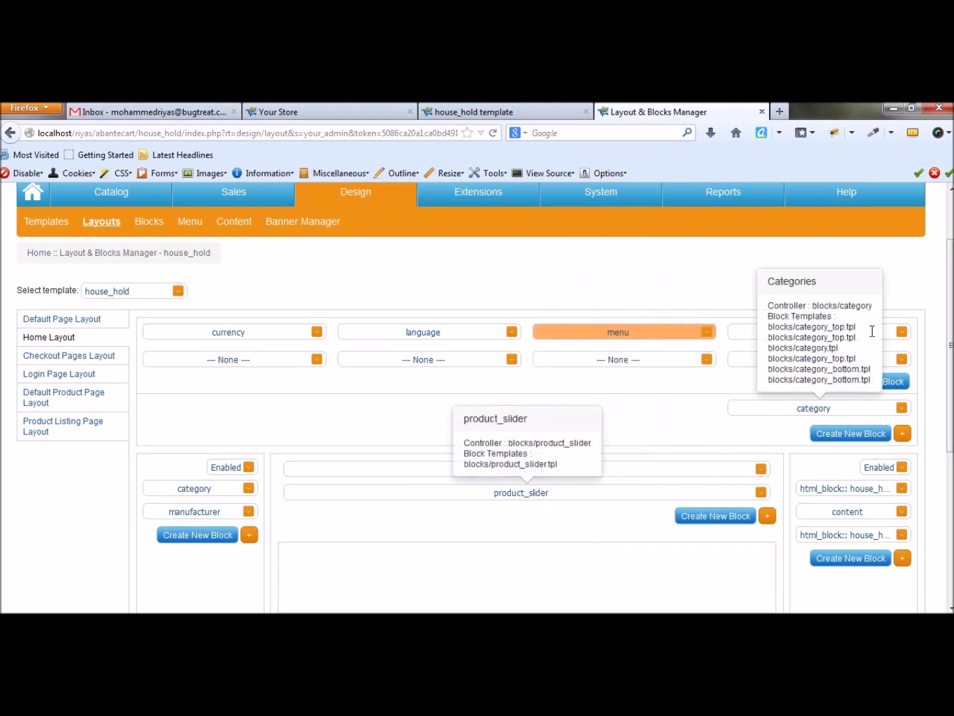
click(890, 337)
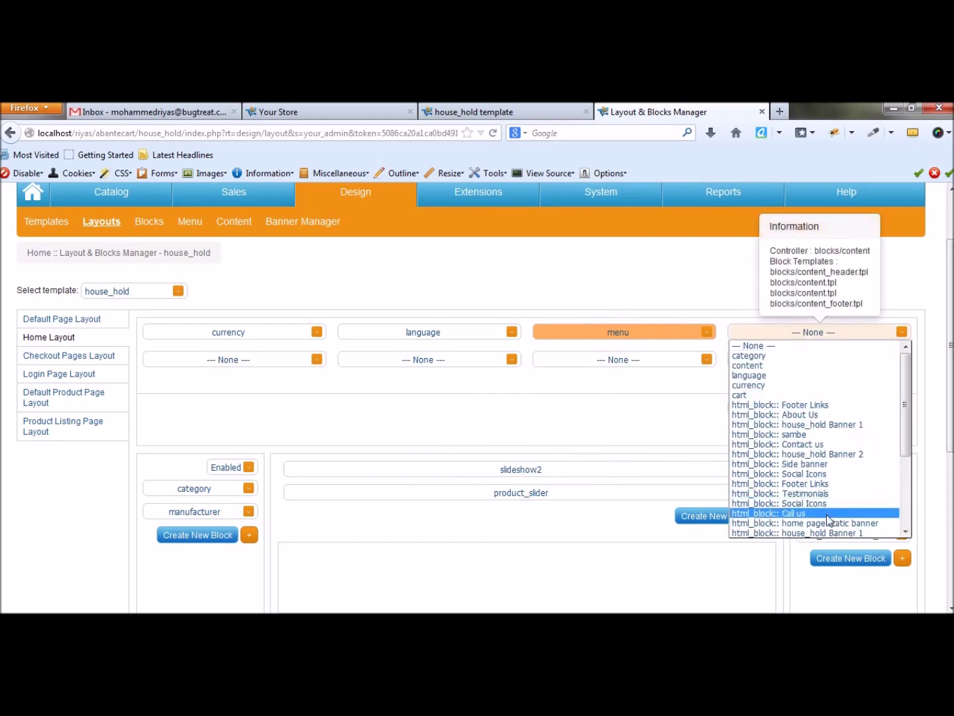
click(768, 513)
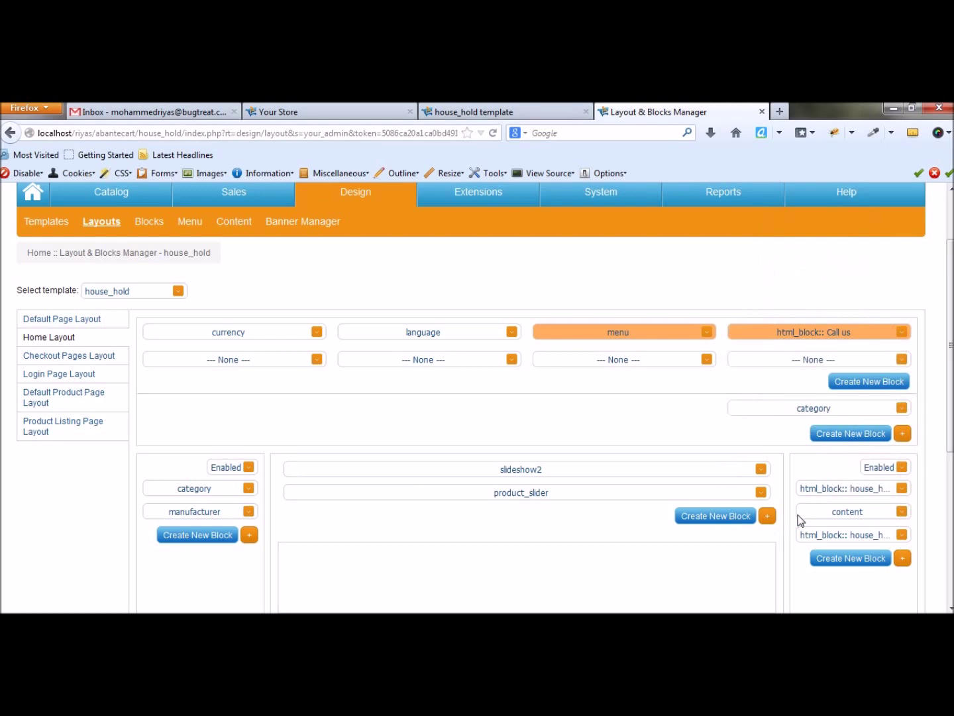
Set the third block in the header's second row to search and the fourth to cart.
click(665, 369)
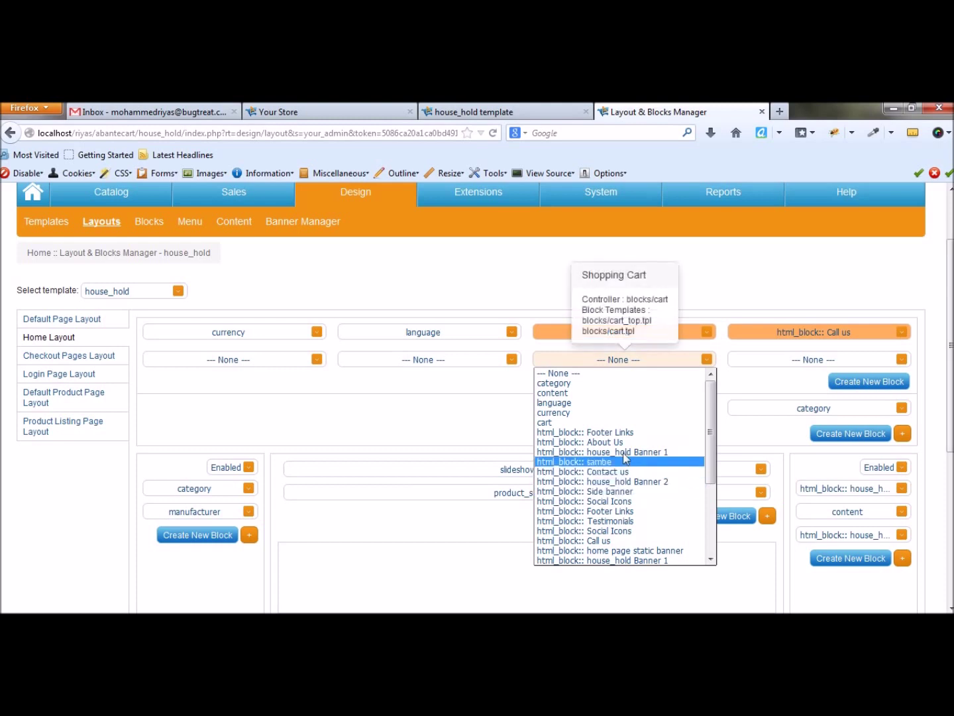
scroll(628, 519, down, 4)
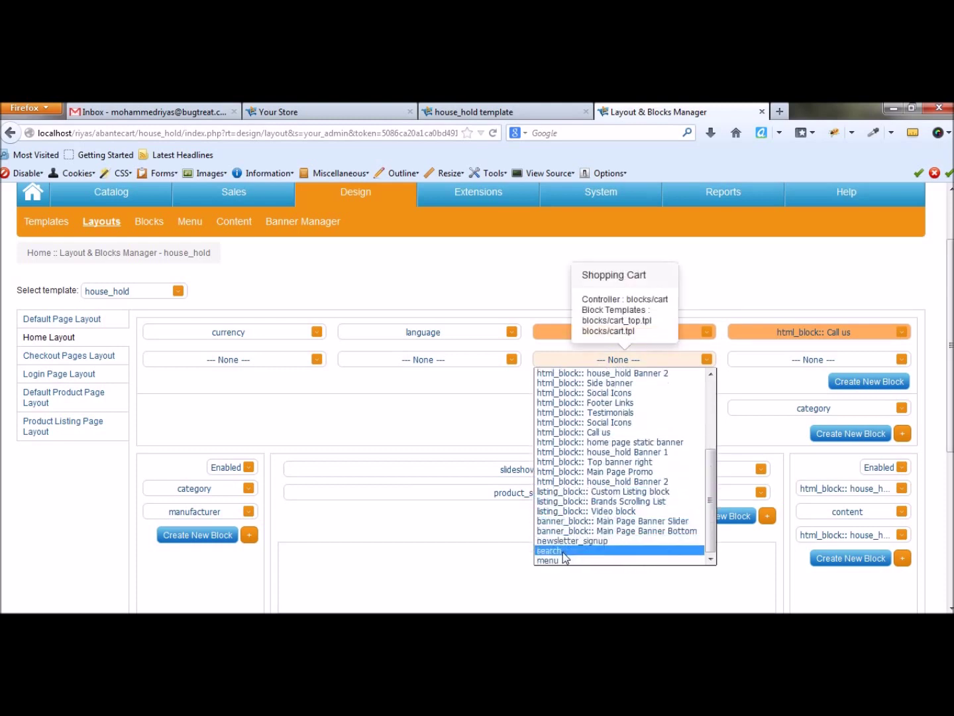
click(563, 552)
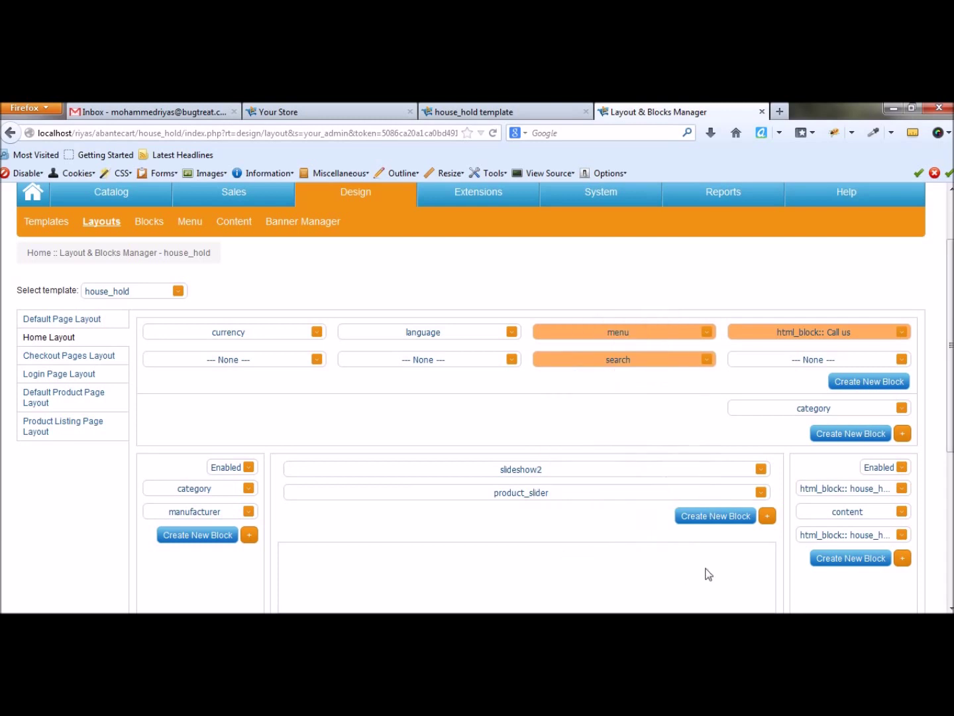
click(747, 363)
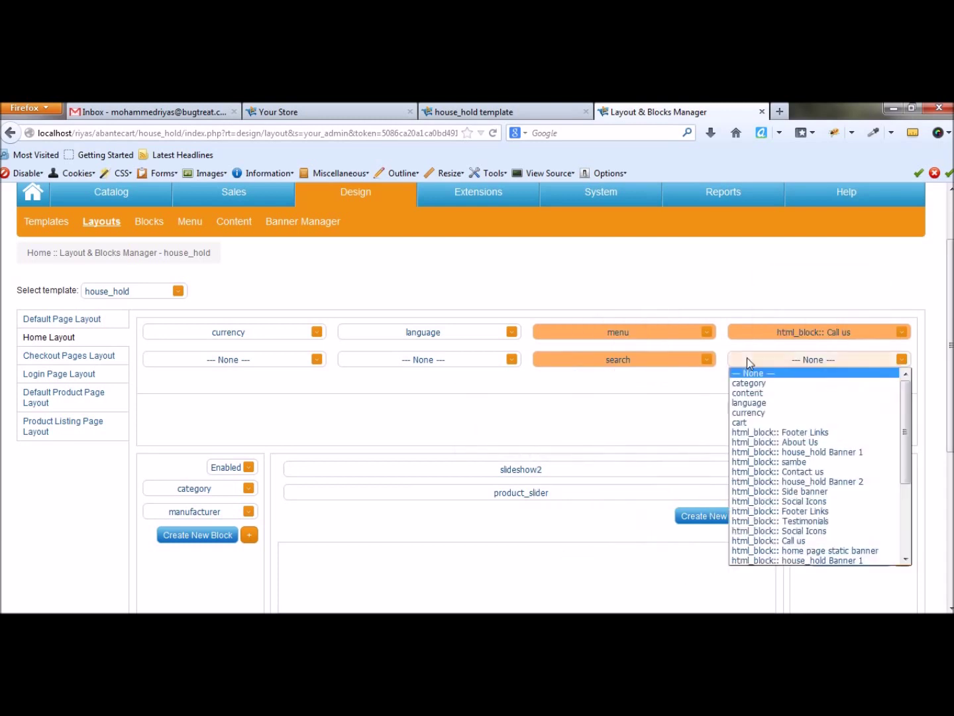
click(764, 425)
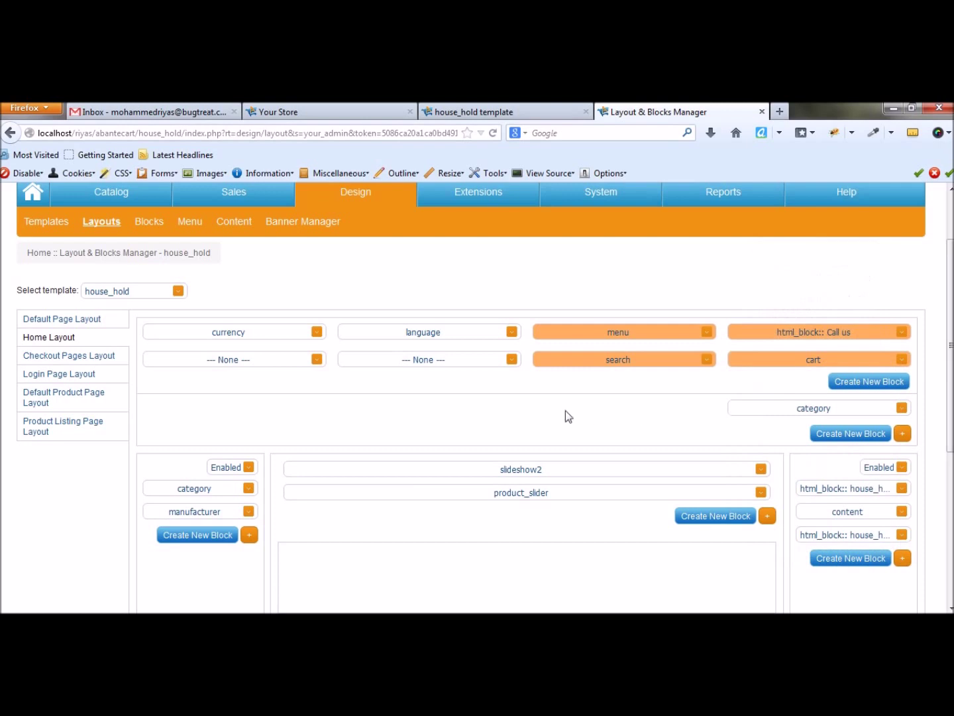
Disable both the left and right side columns of the home page layout.
scroll(338, 426, down, 2)
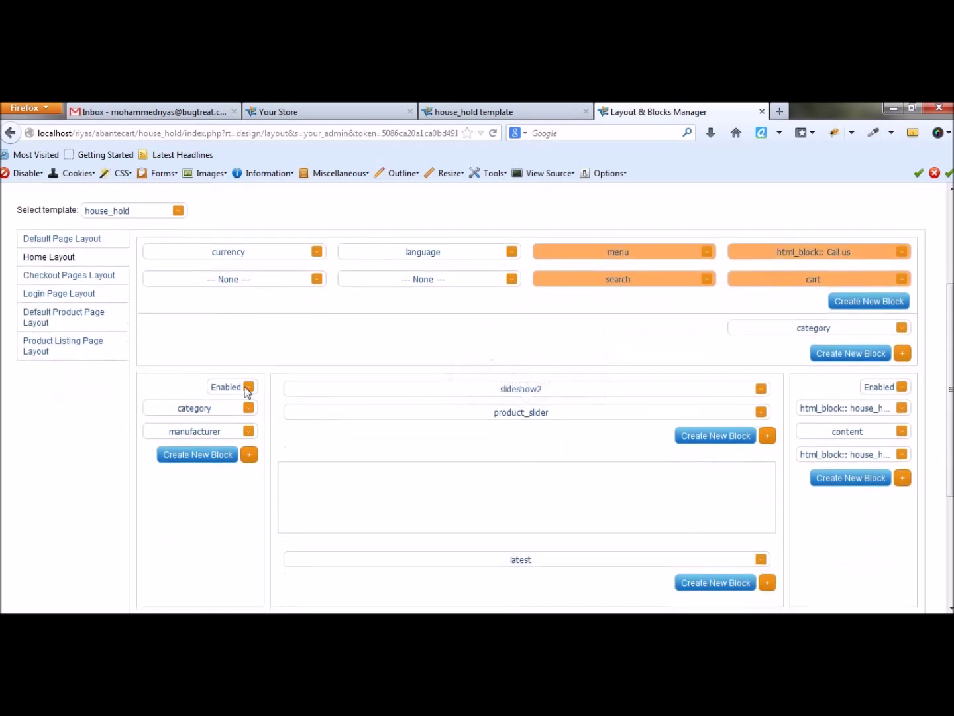
click(247, 387)
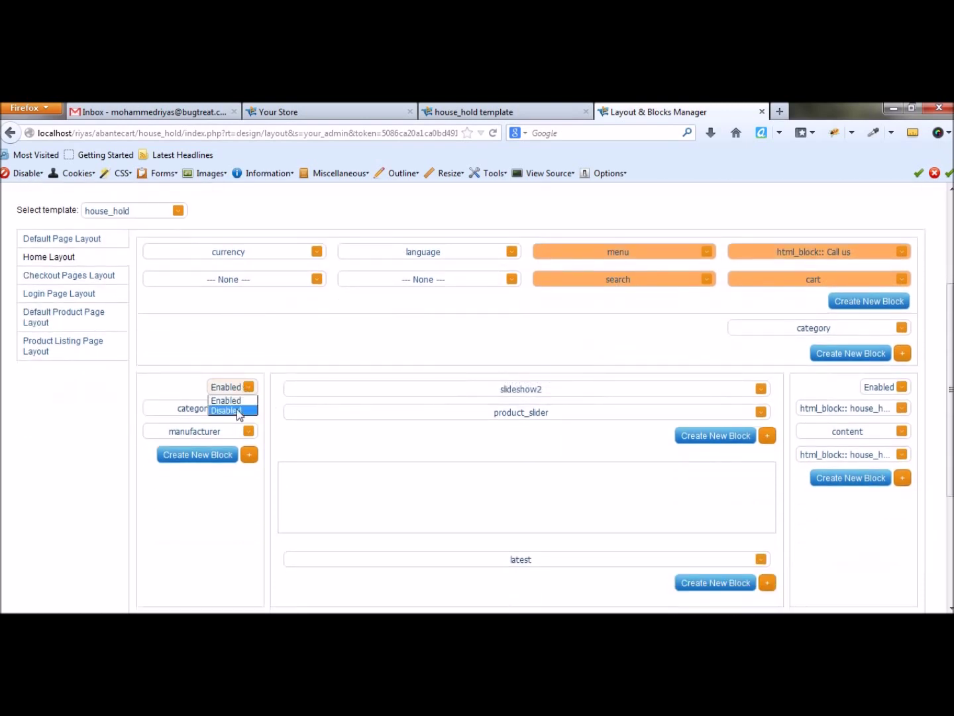
click(239, 411)
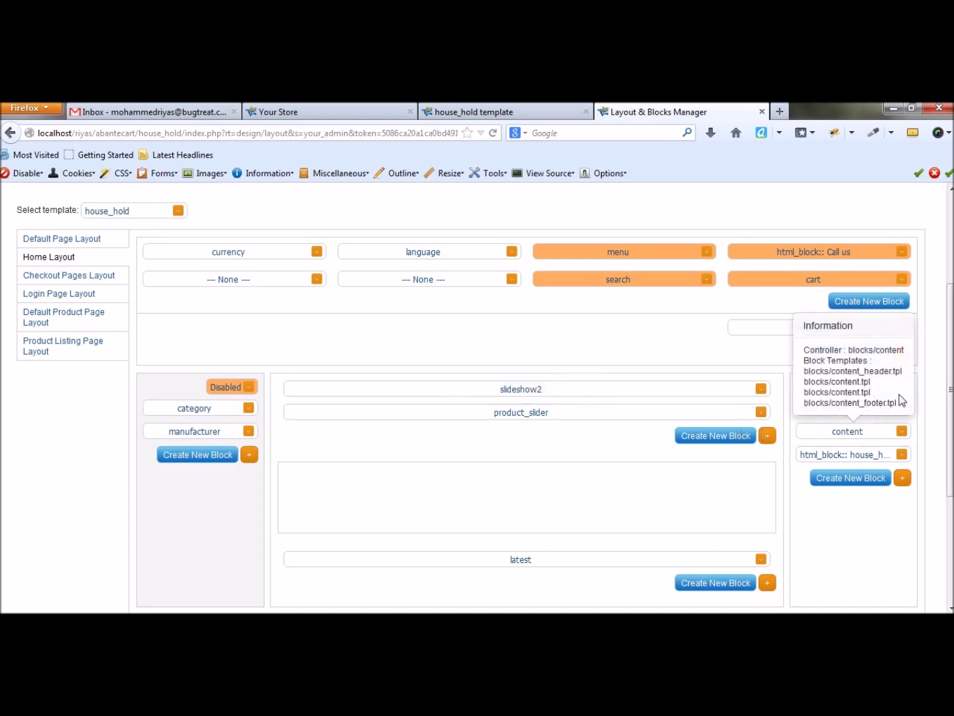
click(902, 387)
click(898, 407)
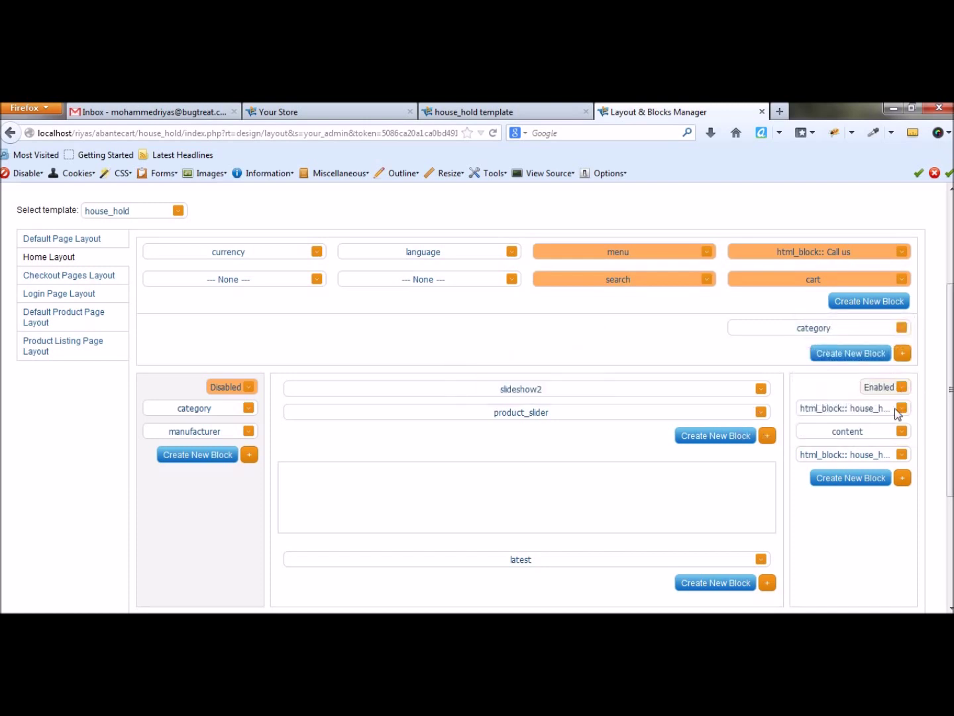
Set the two blocks above the main content area to banner_block:: Main Page Banner Slider and latest, in that order.
click(576, 399)
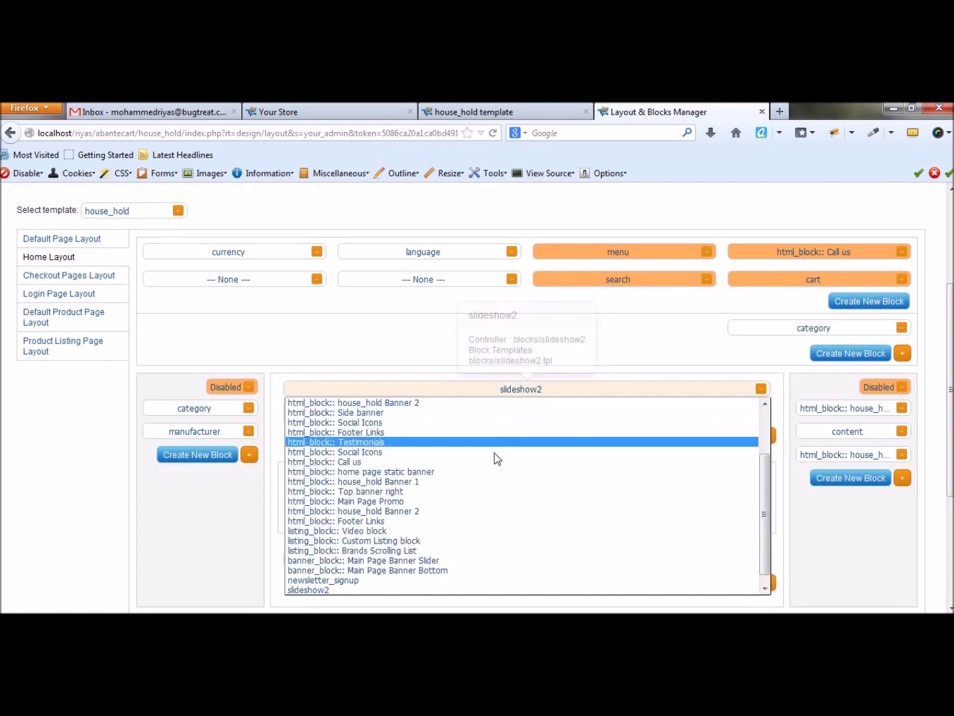
click(482, 560)
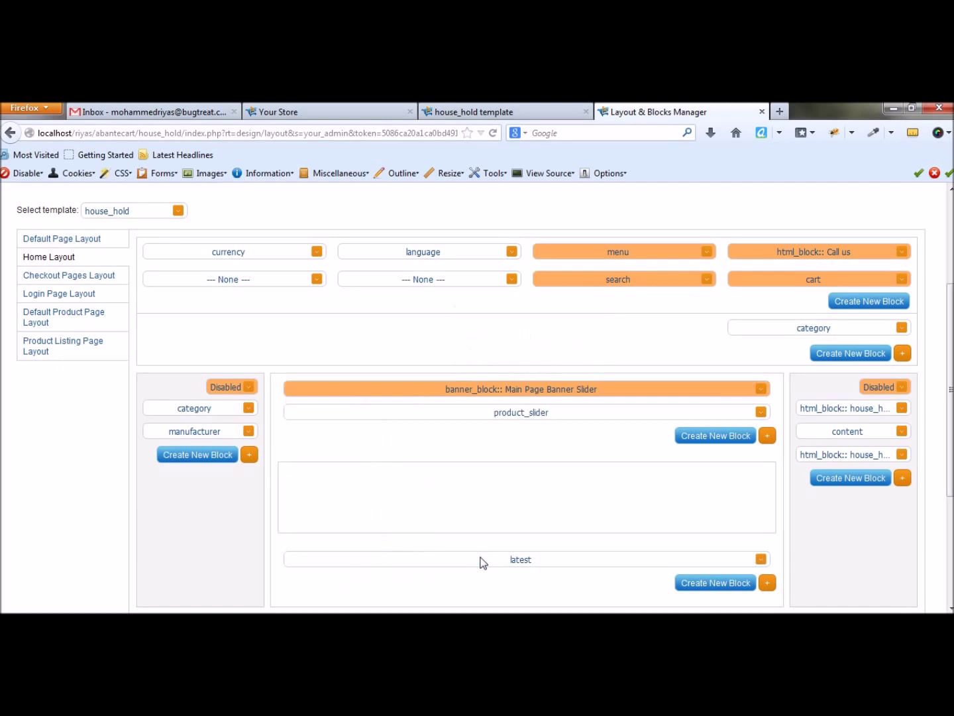
click(599, 417)
scroll(574, 467, up, 3)
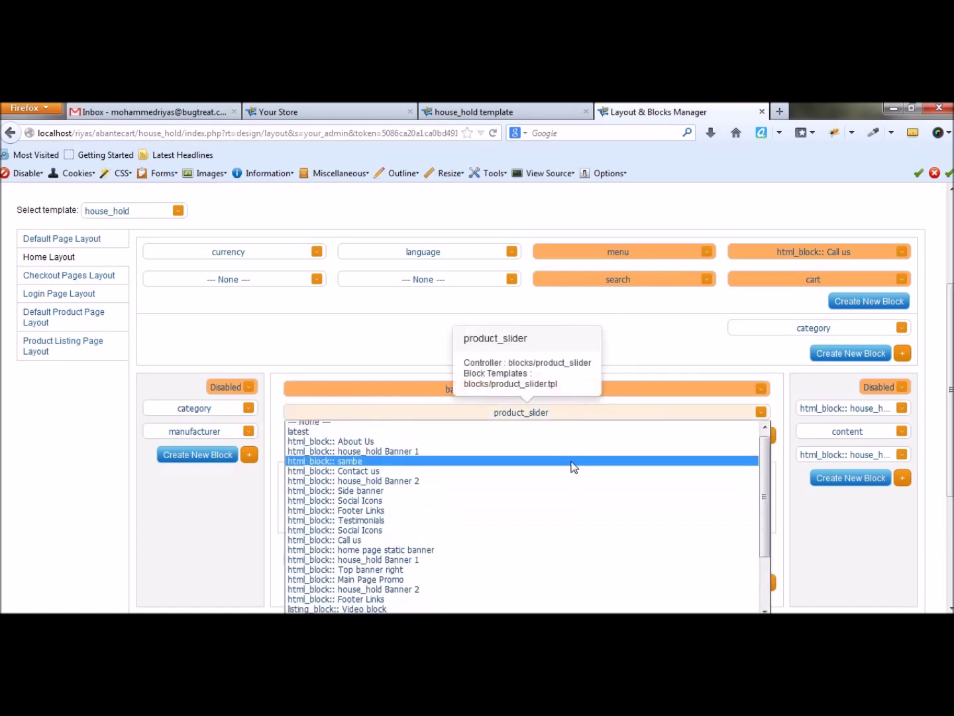
click(327, 435)
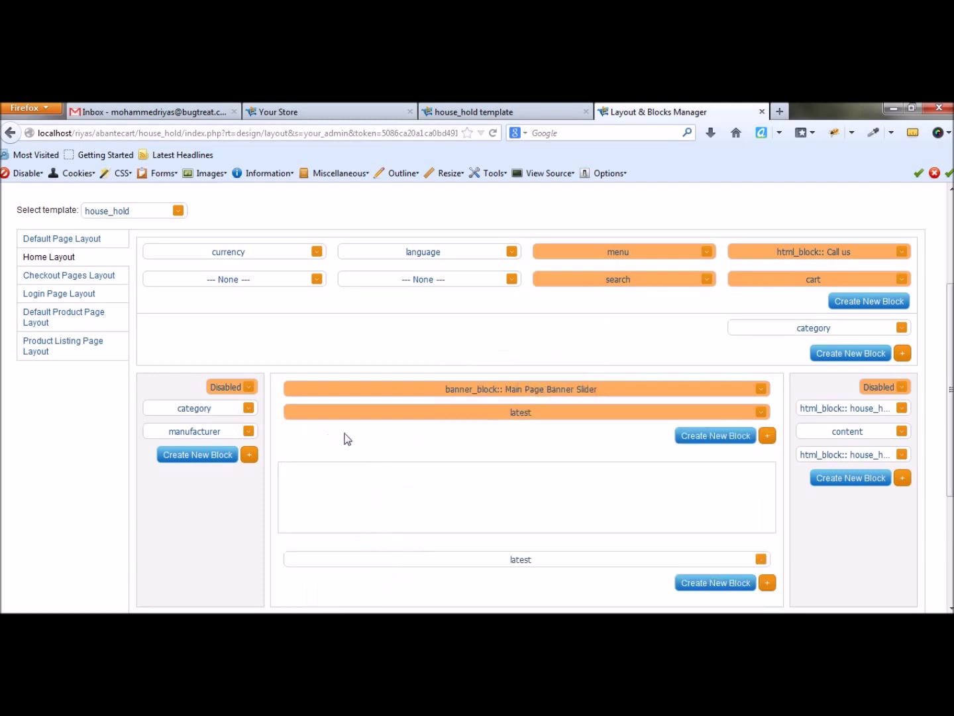
Set the block below the main content area to featured.
scroll(343, 438, down, 4)
click(572, 403)
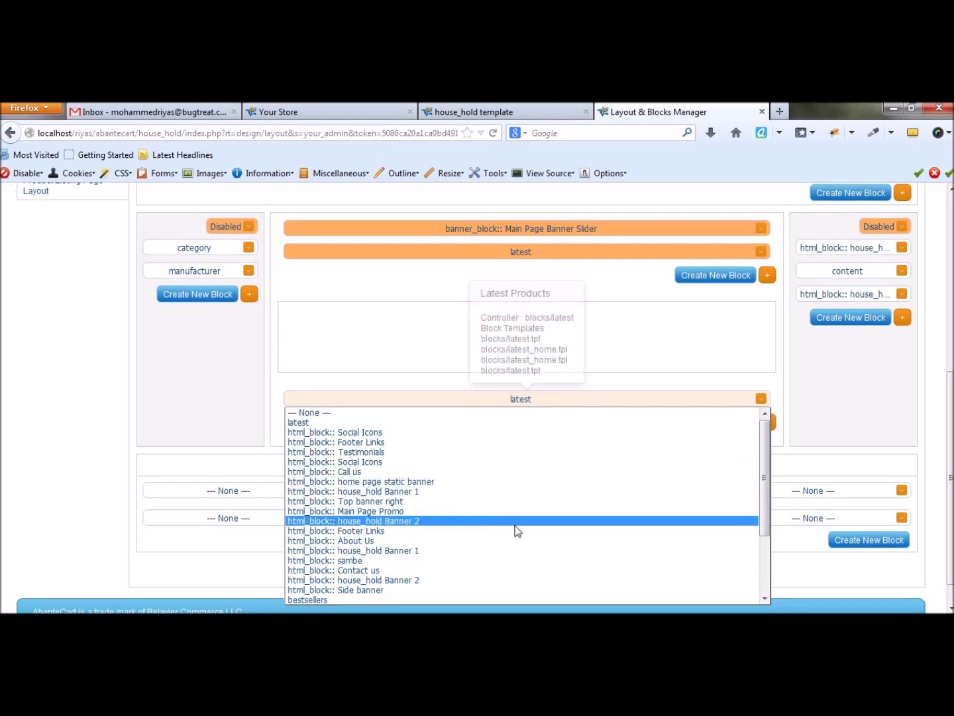
scroll(513, 542, down, 1)
scroll(510, 540, down, 2)
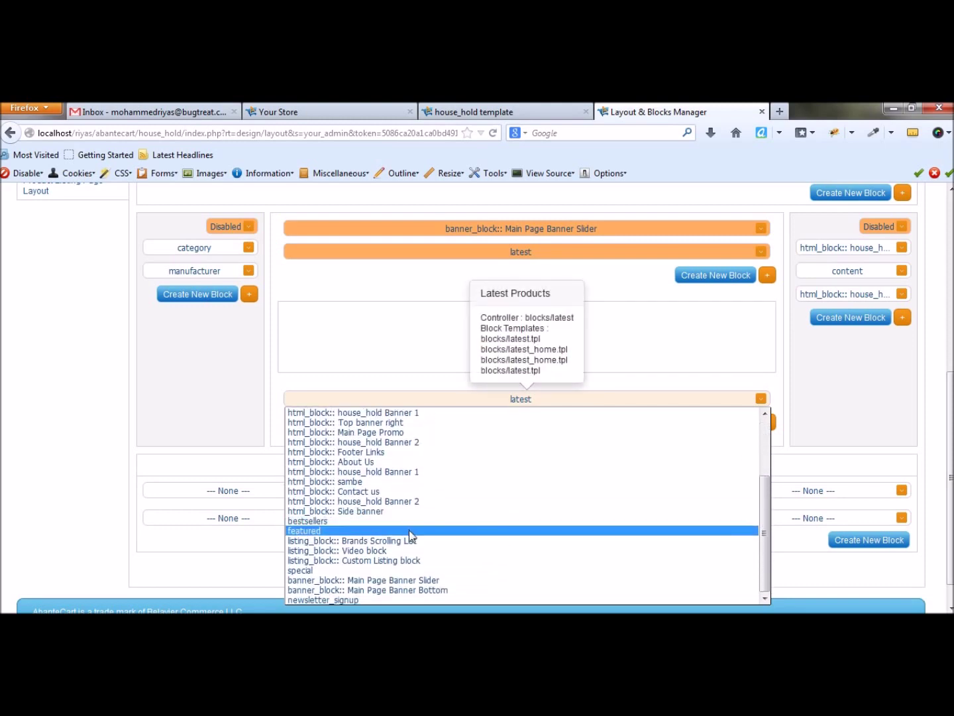
click(410, 530)
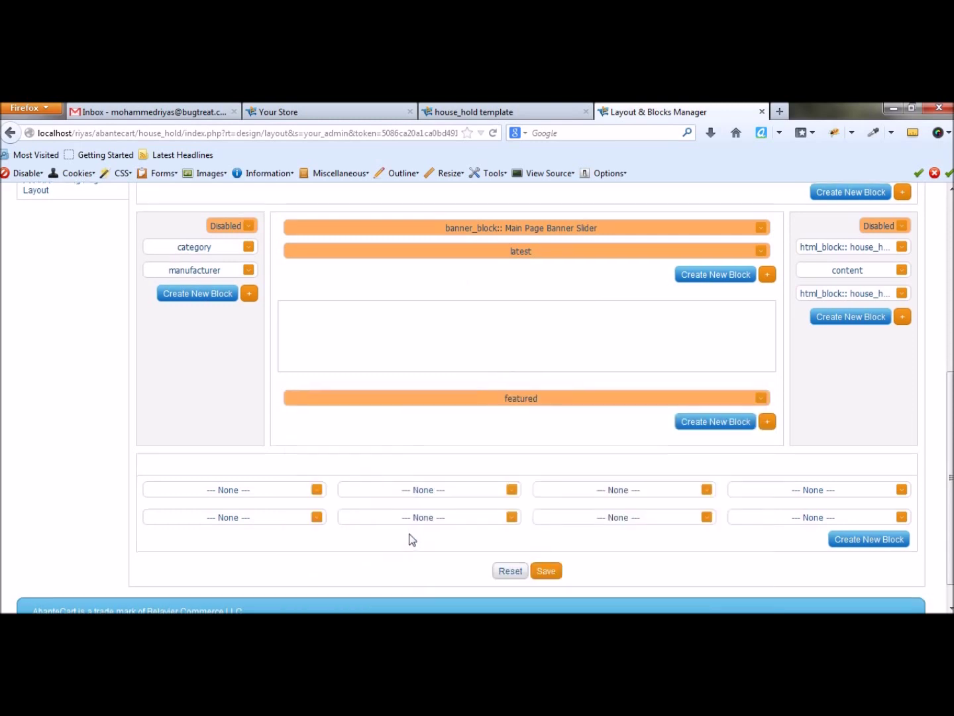
Set the first block in the footer's first row to html_block:: About Us and the second to html_block:: Testimonials.
scroll(411, 530, down, 1)
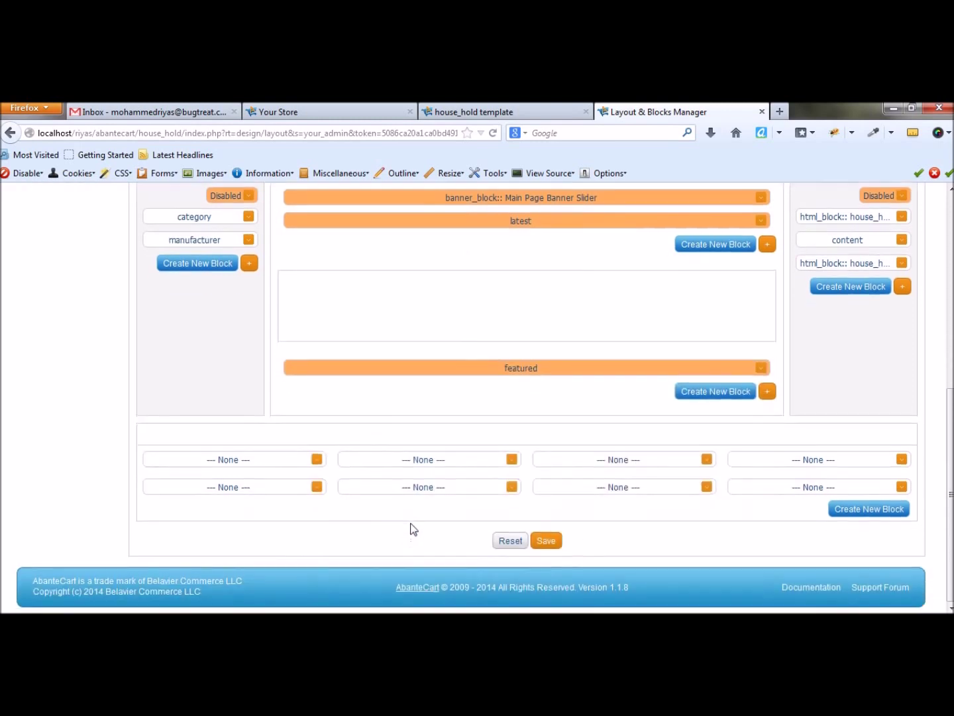
click(270, 459)
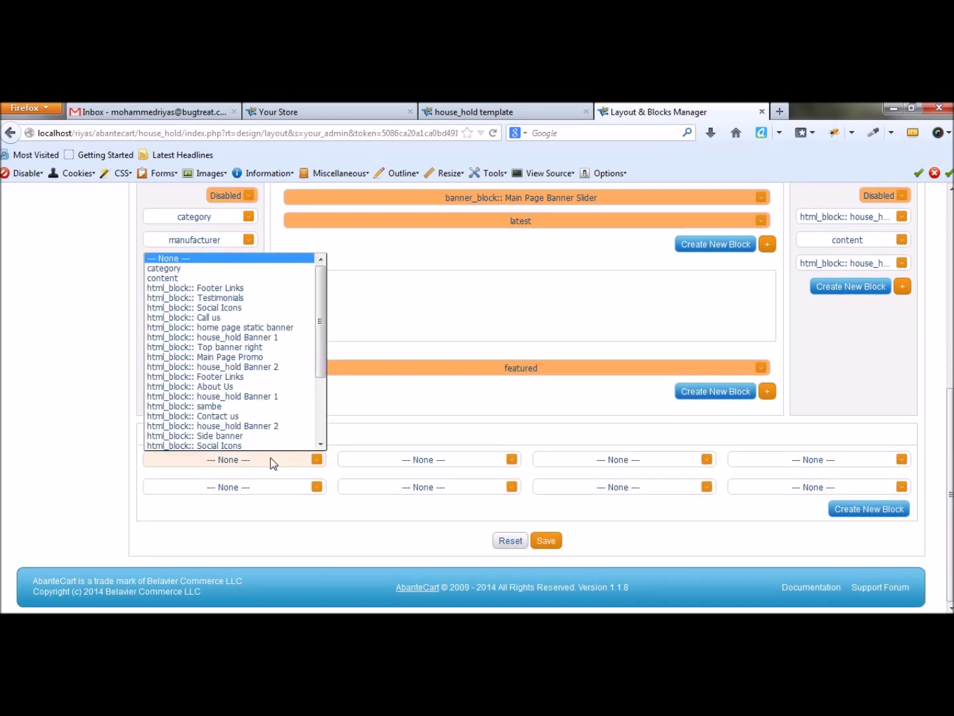
click(231, 386)
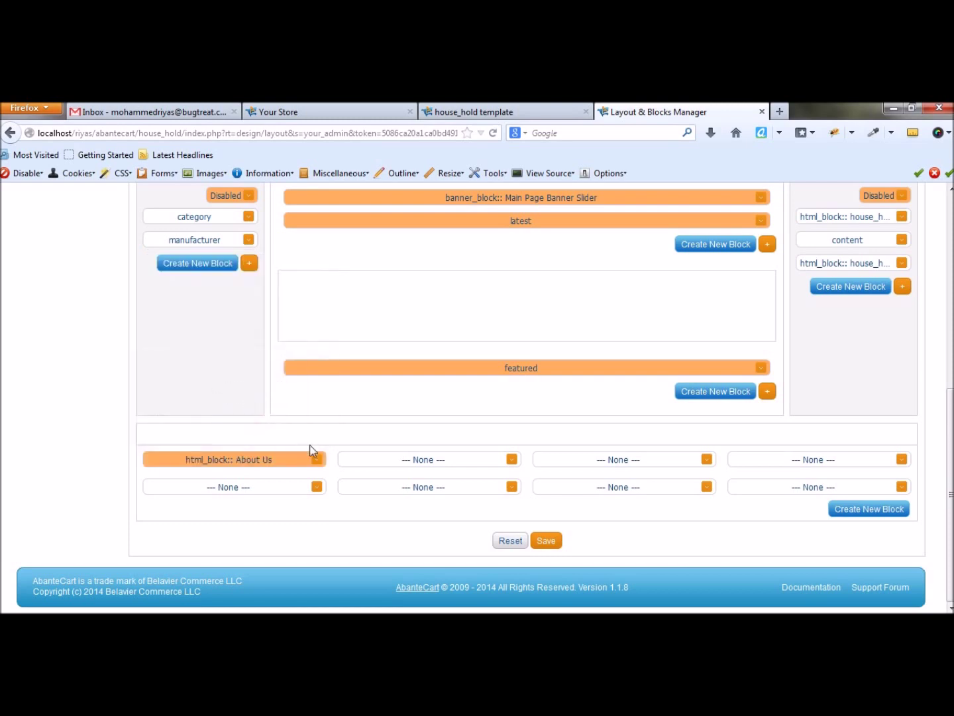
click(441, 462)
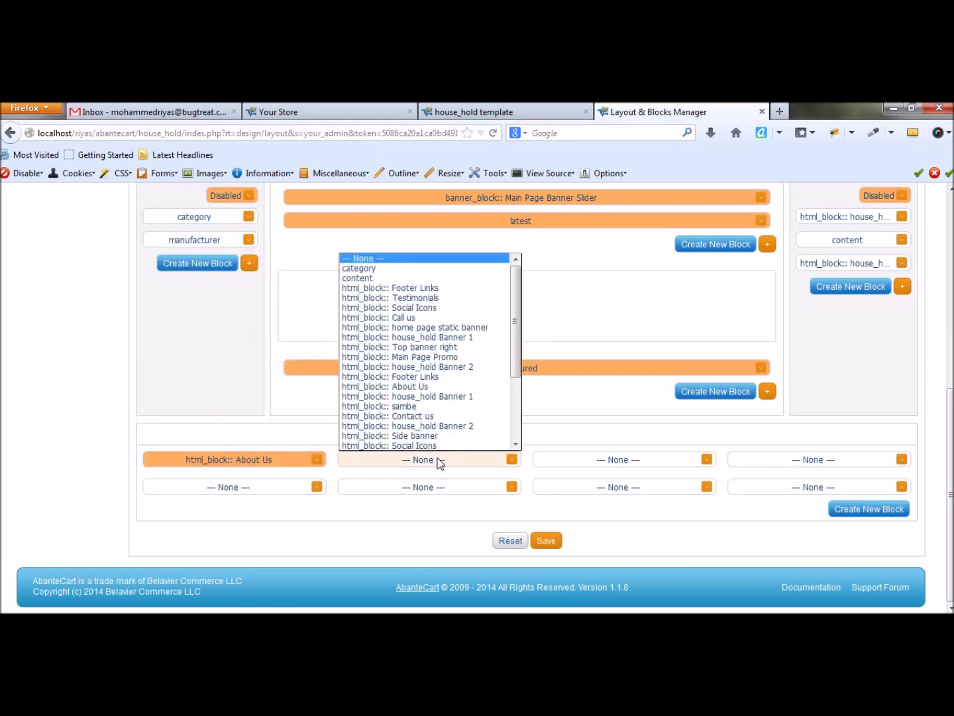
scroll(429, 362, down, 1)
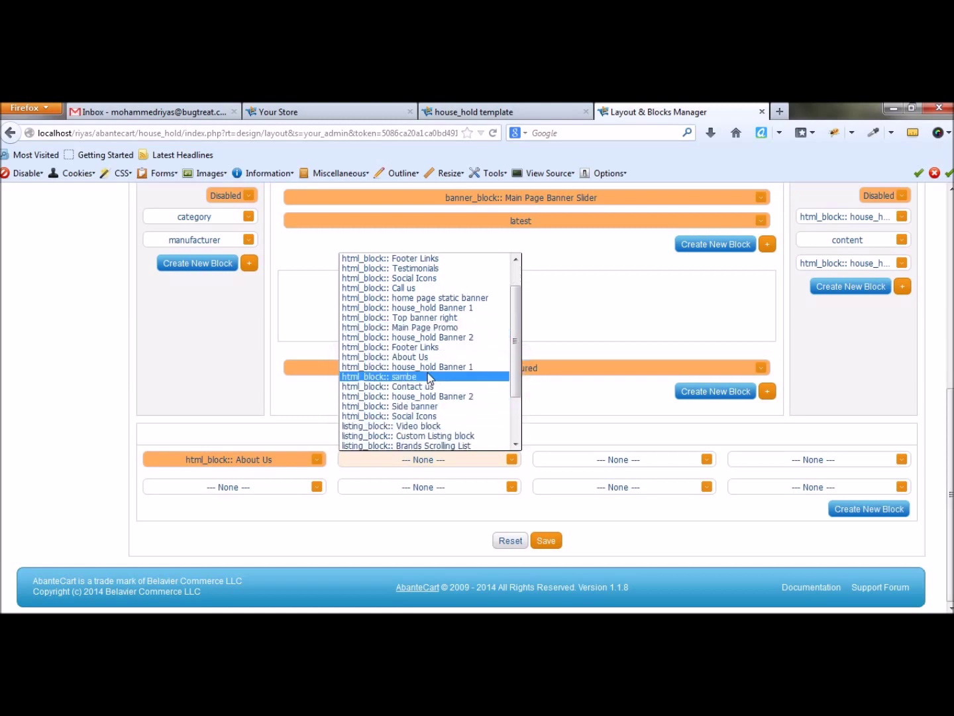
scroll(427, 370, down, 1)
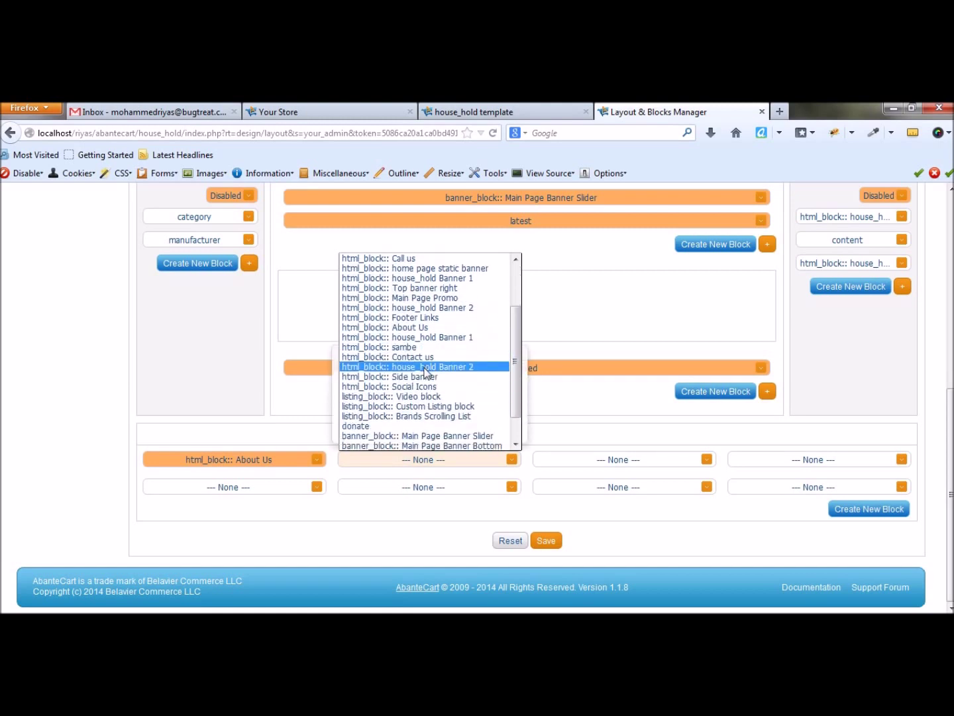
scroll(424, 372, down, 1)
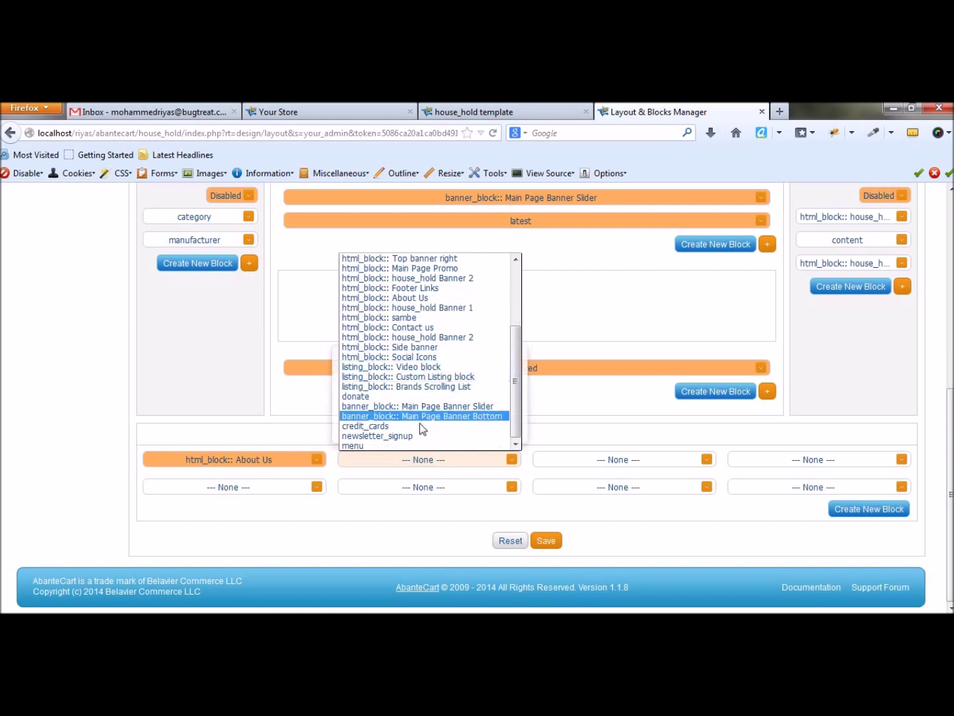
scroll(430, 371, up, 1)
scroll(429, 371, up, 1)
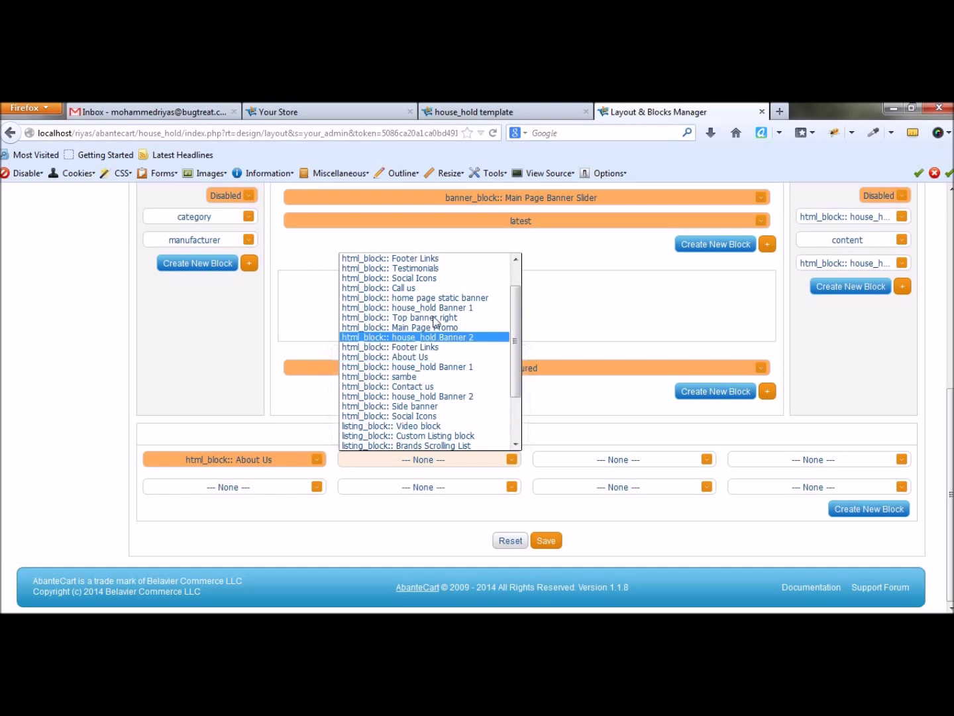
click(432, 269)
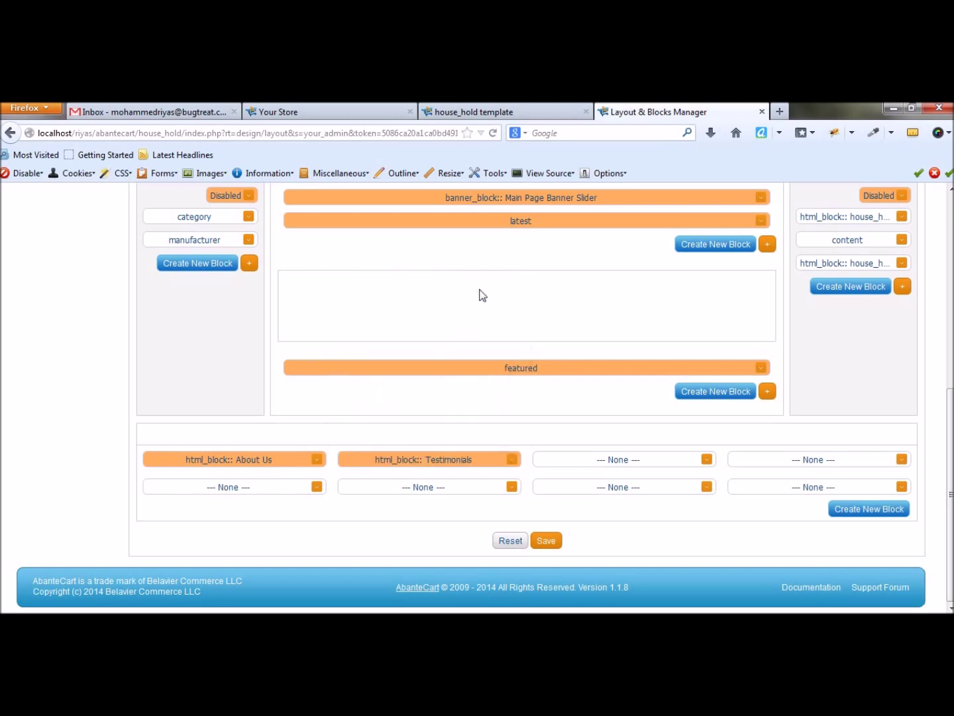
Set the first block in the footer's second row to html_block:: Footer Links.
click(307, 487)
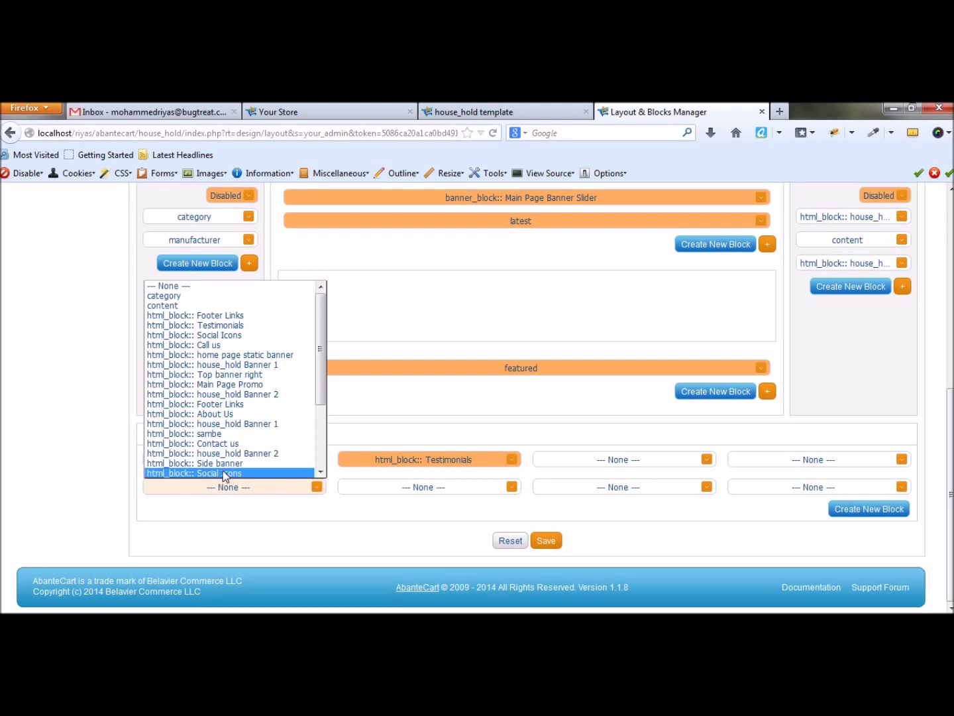
scroll(224, 473, down, 3)
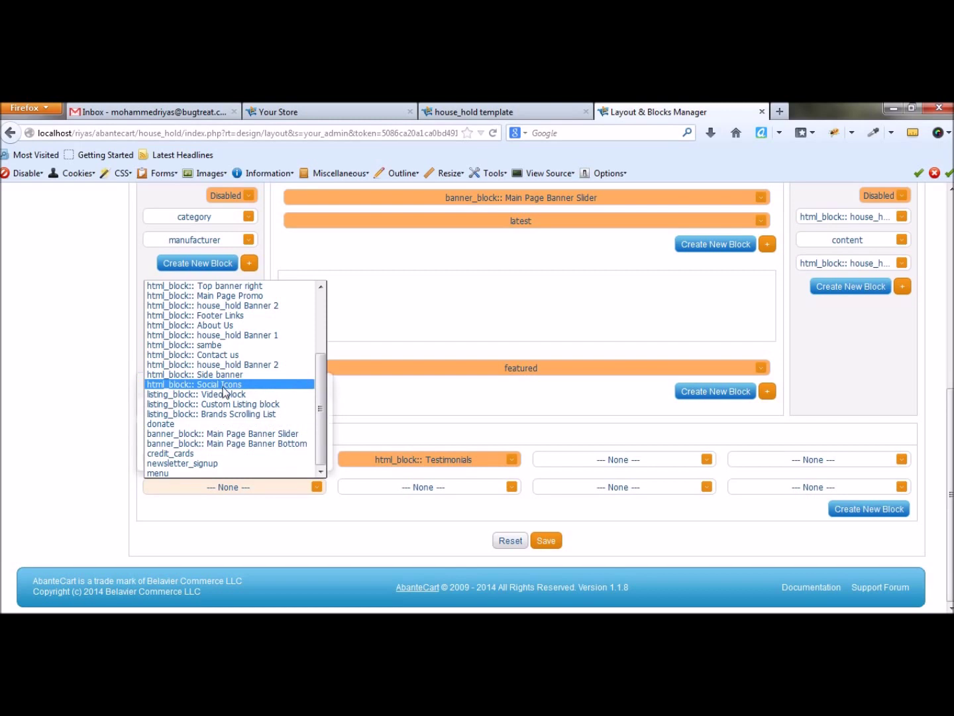
scroll(224, 392, up, 2)
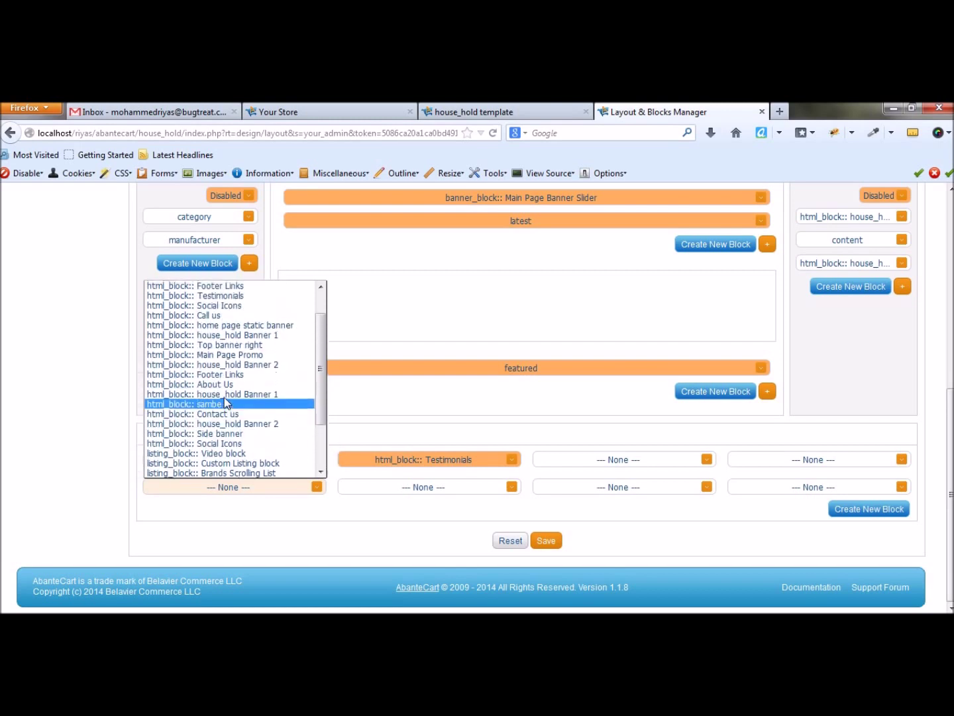
key(Up)
scroll(229, 345, up, 1)
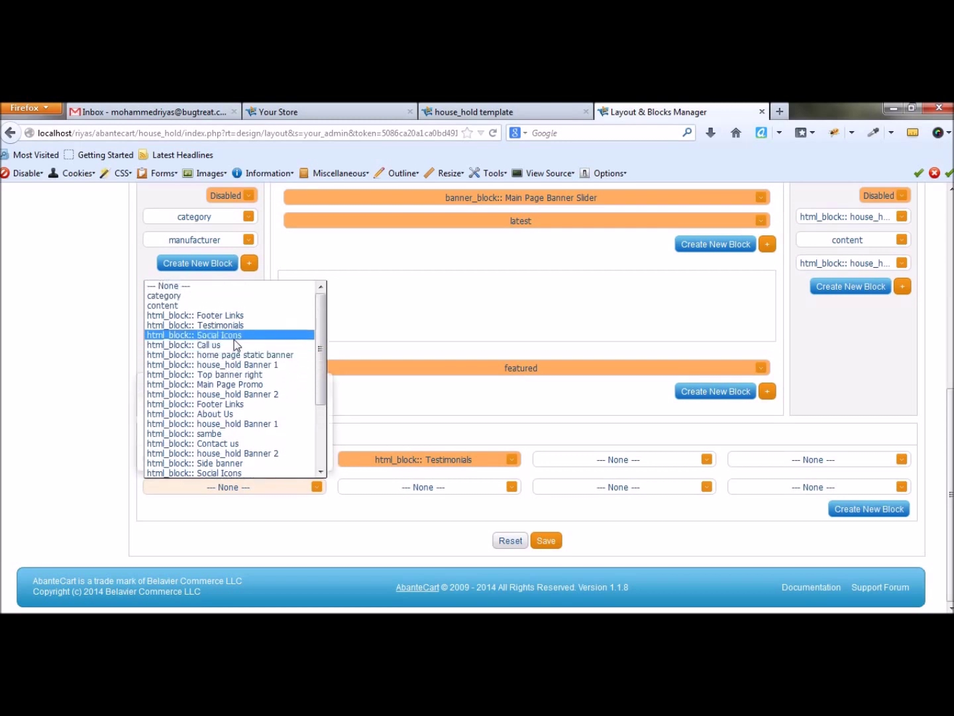
click(243, 317)
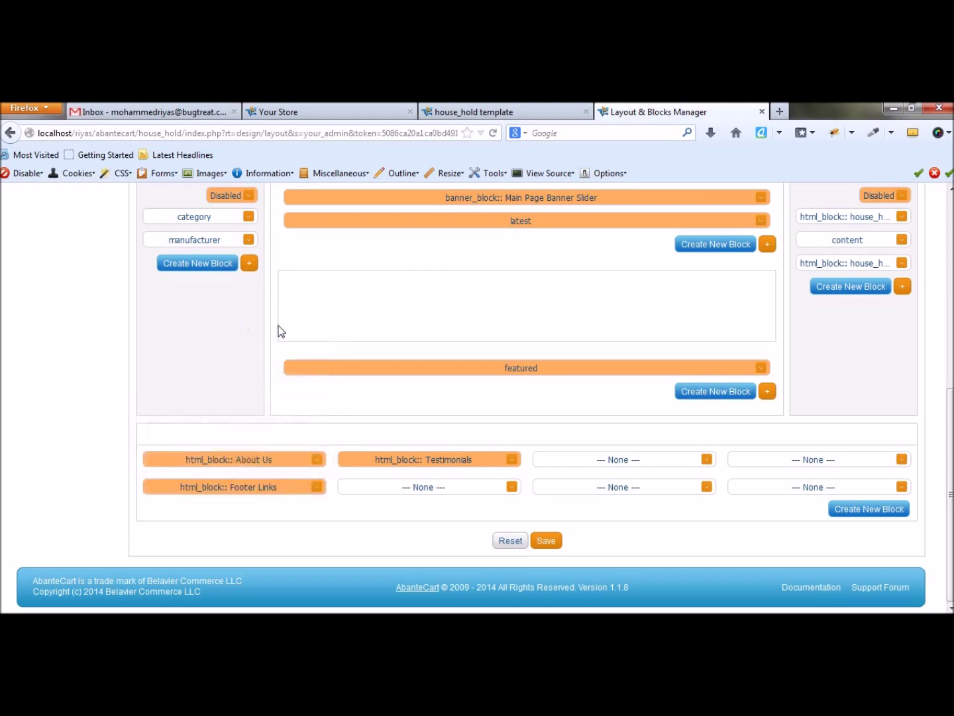
Set the second block in the footer's second row to newsletter_signup and the fourth to credit_cards.
click(496, 488)
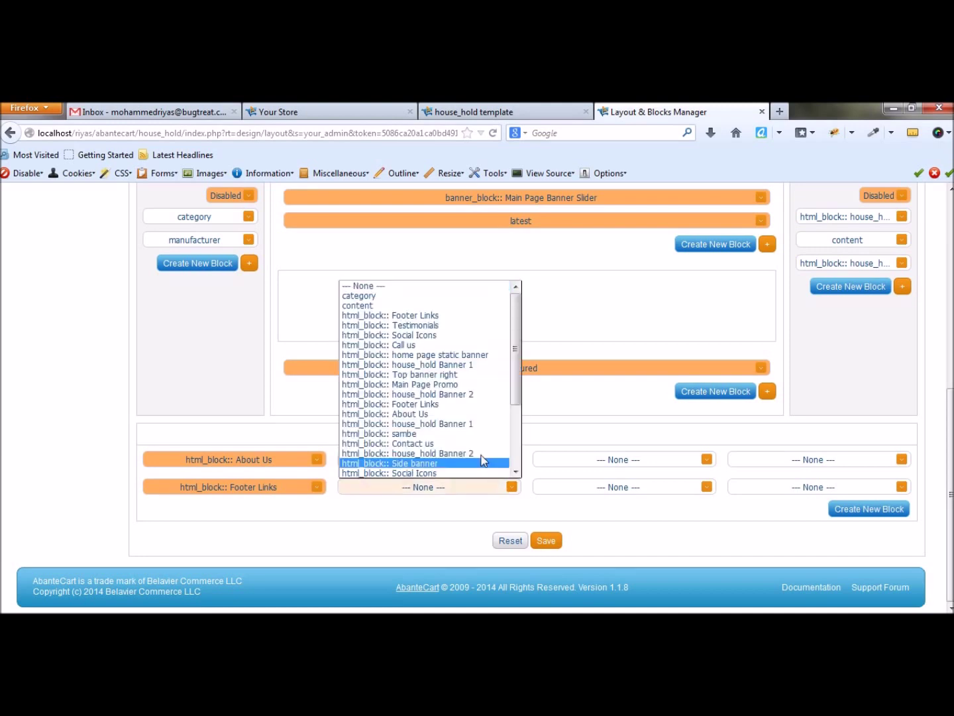
scroll(454, 452, down, 2)
scroll(455, 453, down, 1)
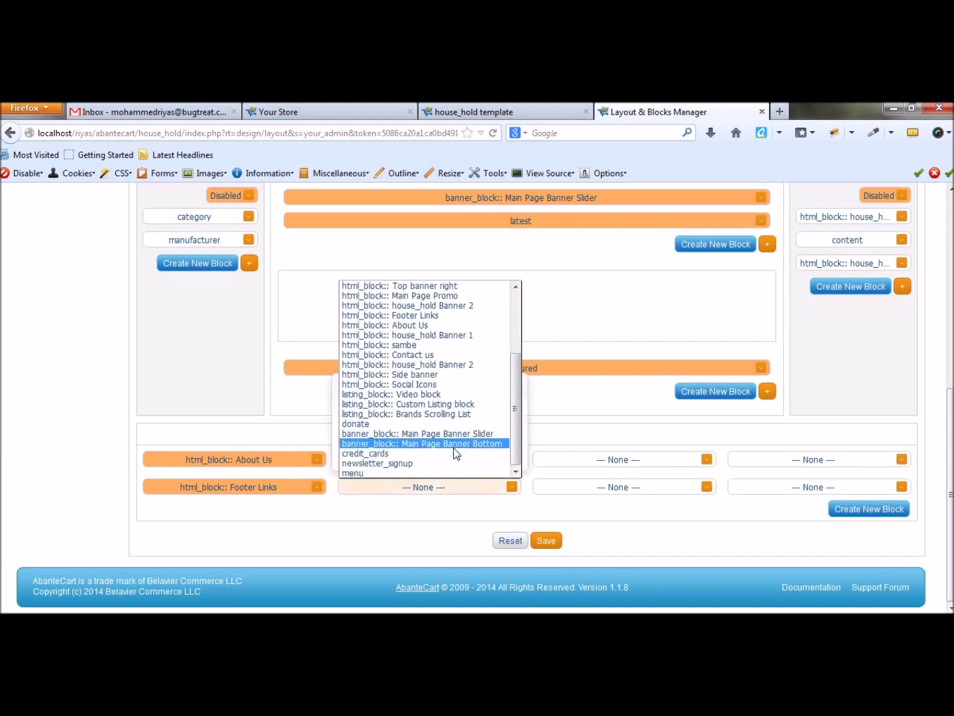
click(423, 463)
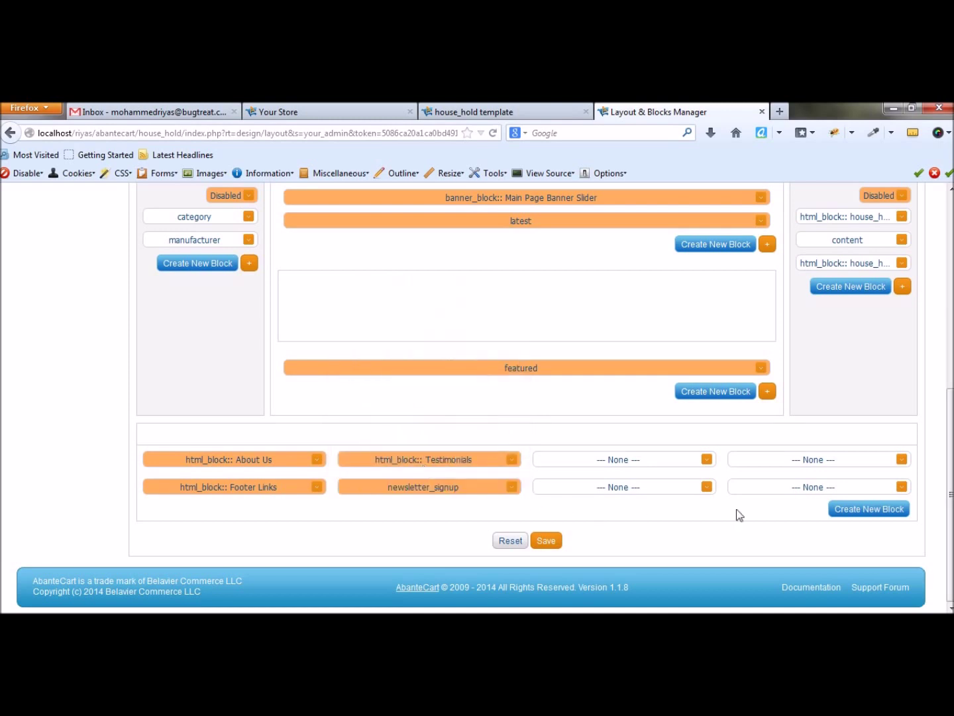
click(787, 487)
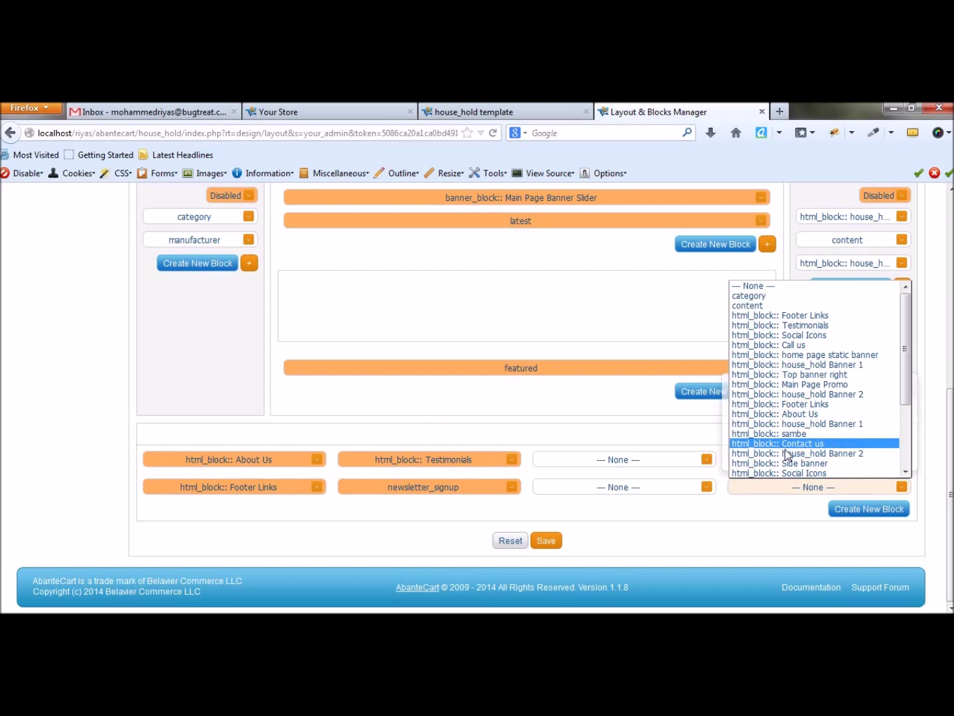
scroll(785, 468, down, 3)
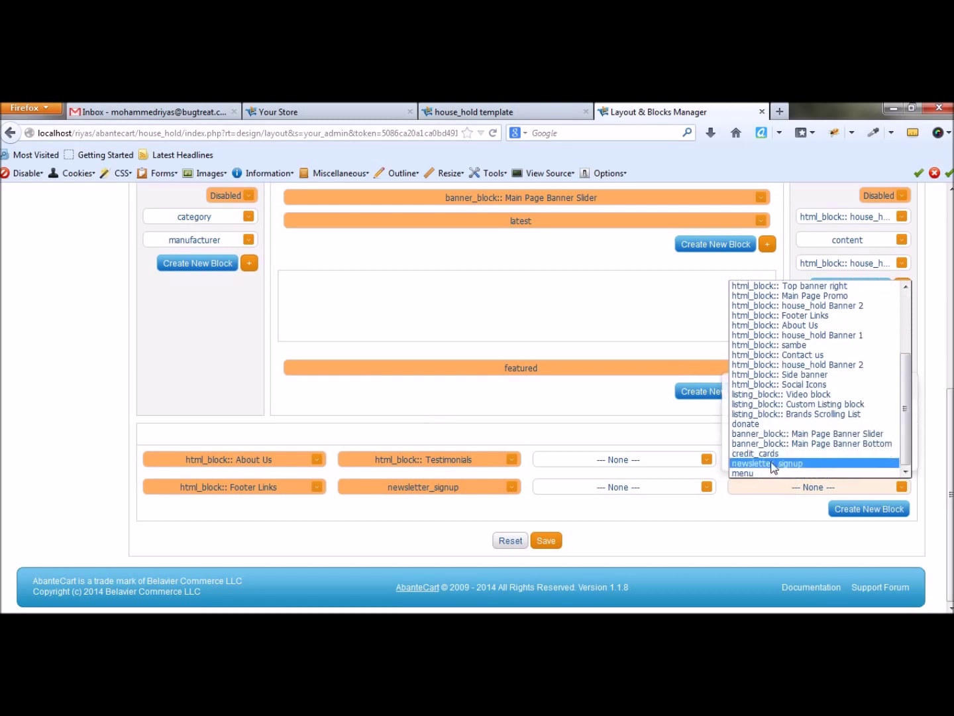
click(772, 456)
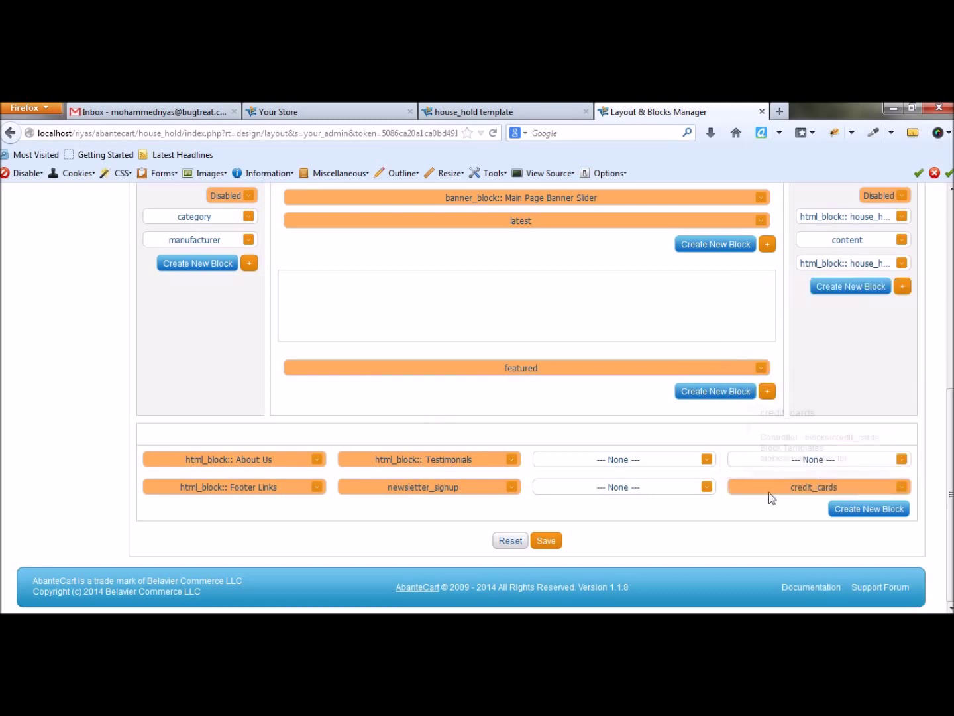
Review the configured blocks and save the Home Layout.
scroll(769, 516, up, 5)
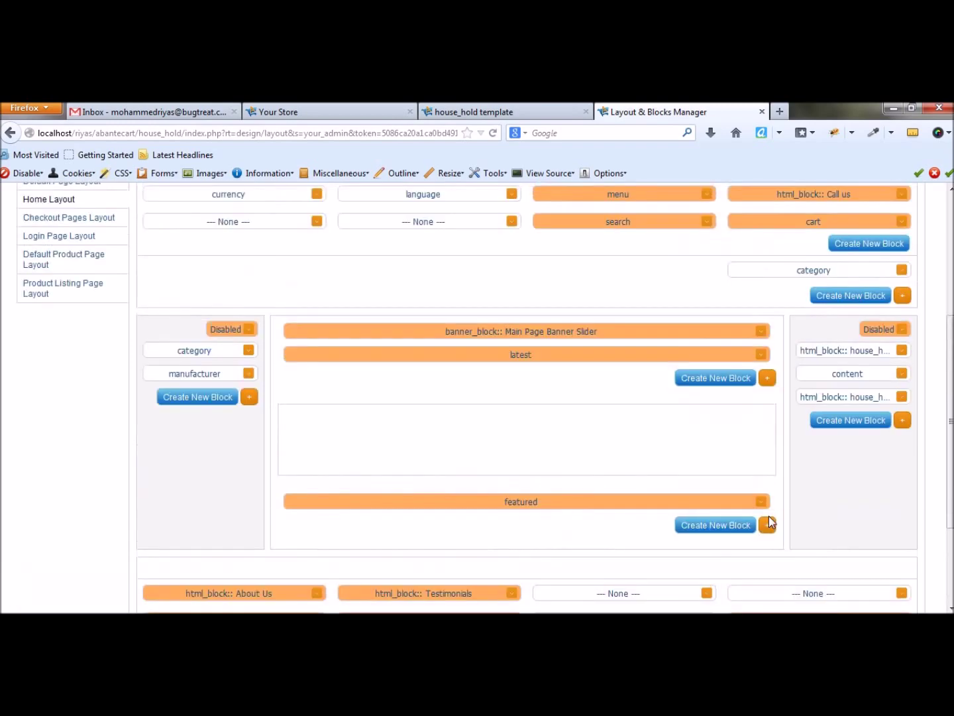
scroll(768, 515, down, 1)
scroll(771, 522, down, 4)
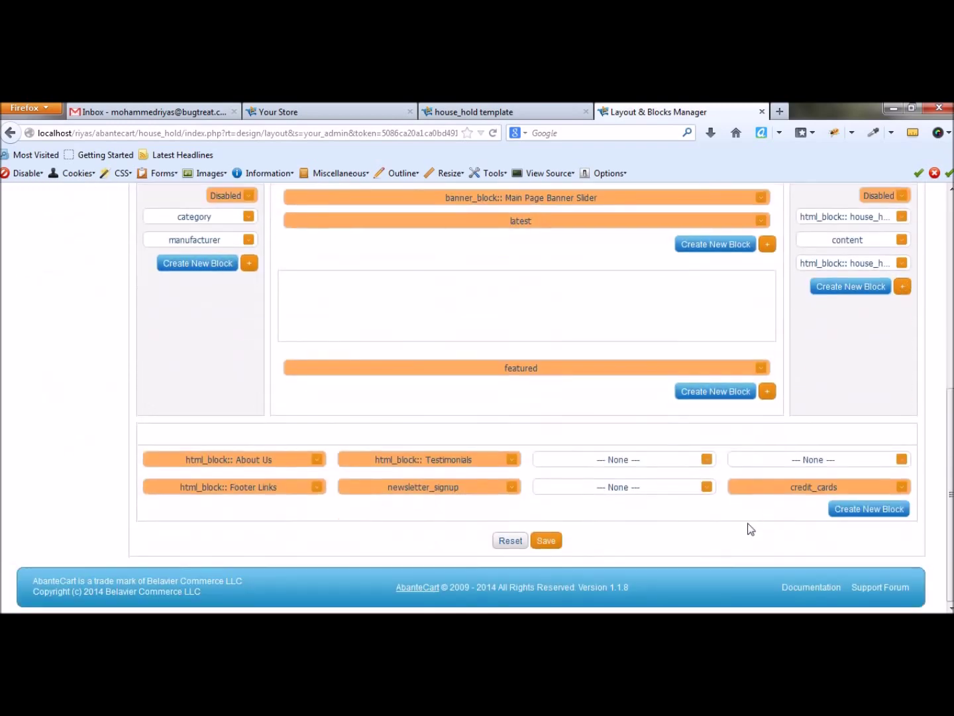
click(547, 541)
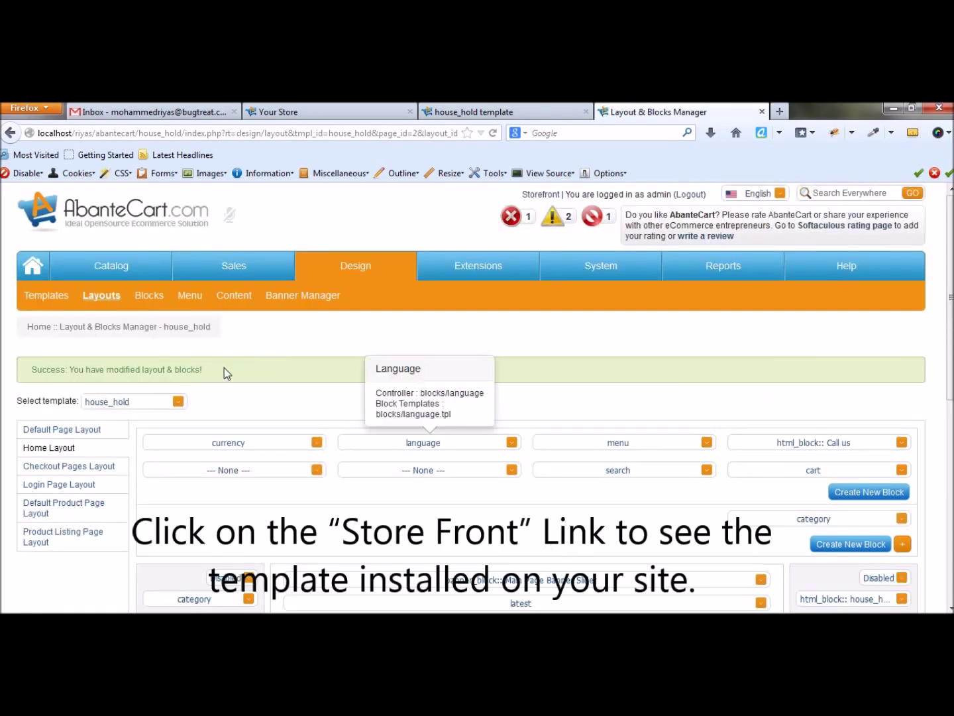
drag(224, 370, 74, 378)
Open the storefront and examine the home page from header to footer with the house_hold template applied.
click(540, 194)
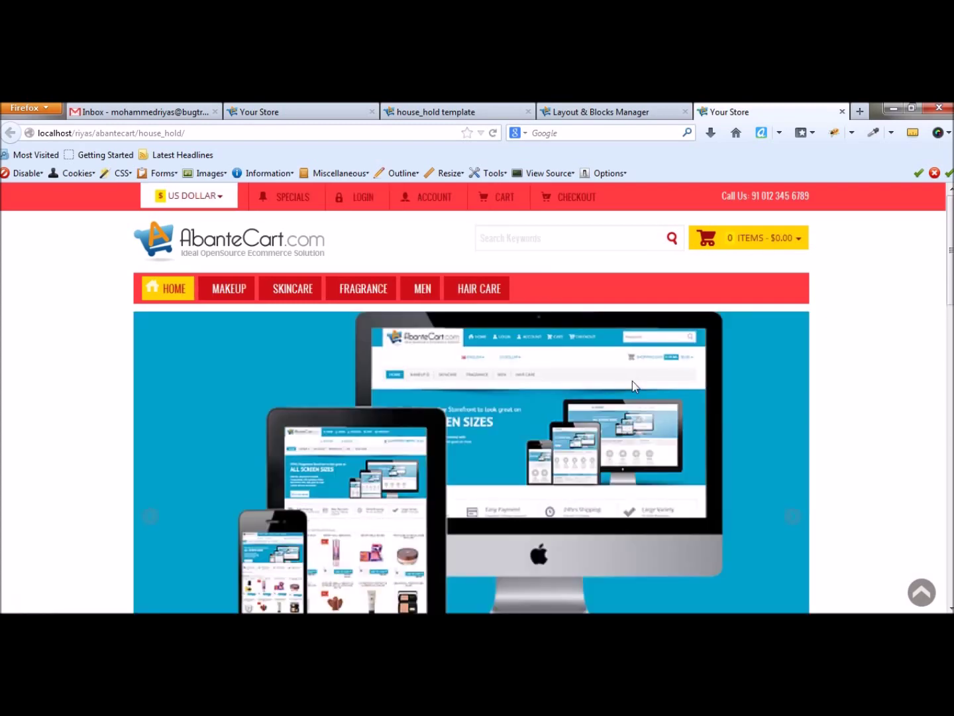
scroll(632, 381, down, 3)
scroll(632, 381, down, 3)
scroll(632, 387, down, 4)
scroll(632, 387, down, 2)
scroll(632, 387, down, 3)
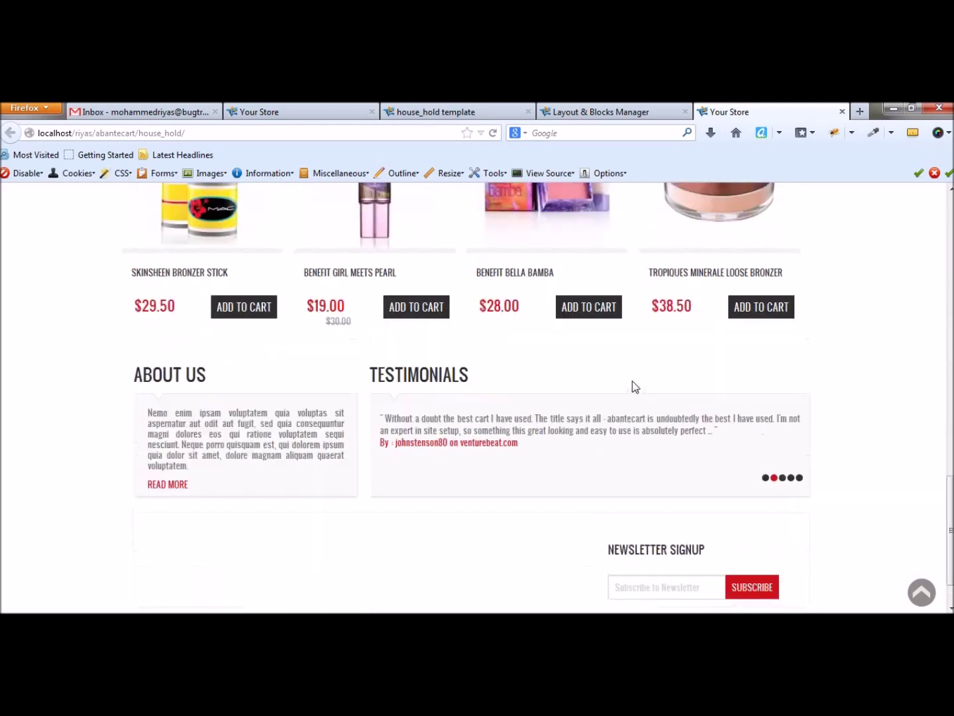
scroll(632, 382, up, 5)
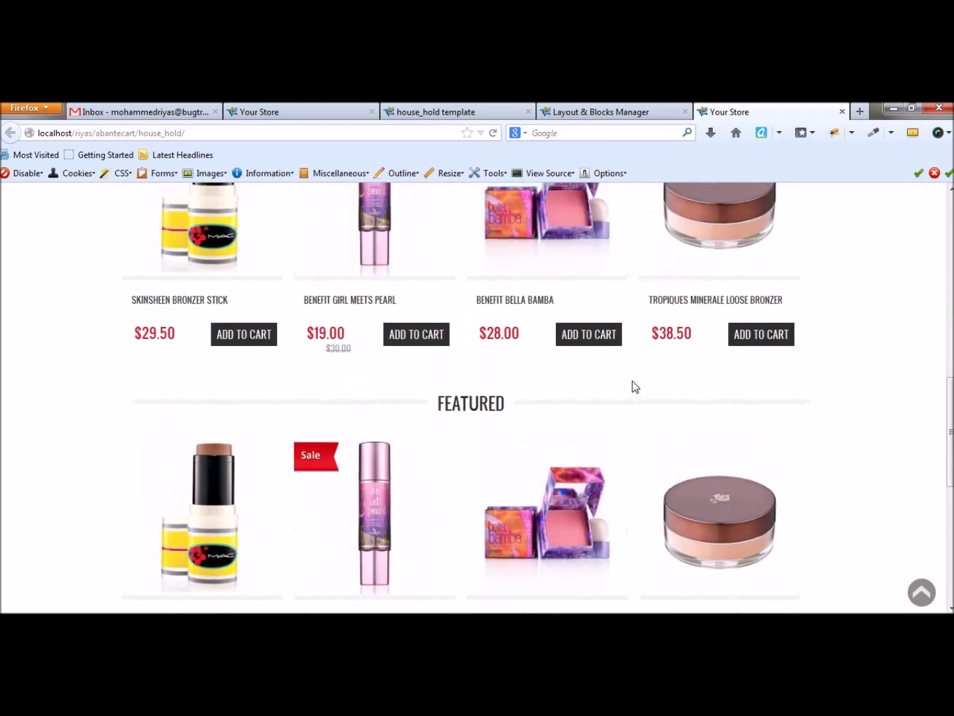
scroll(632, 387, up, 4)
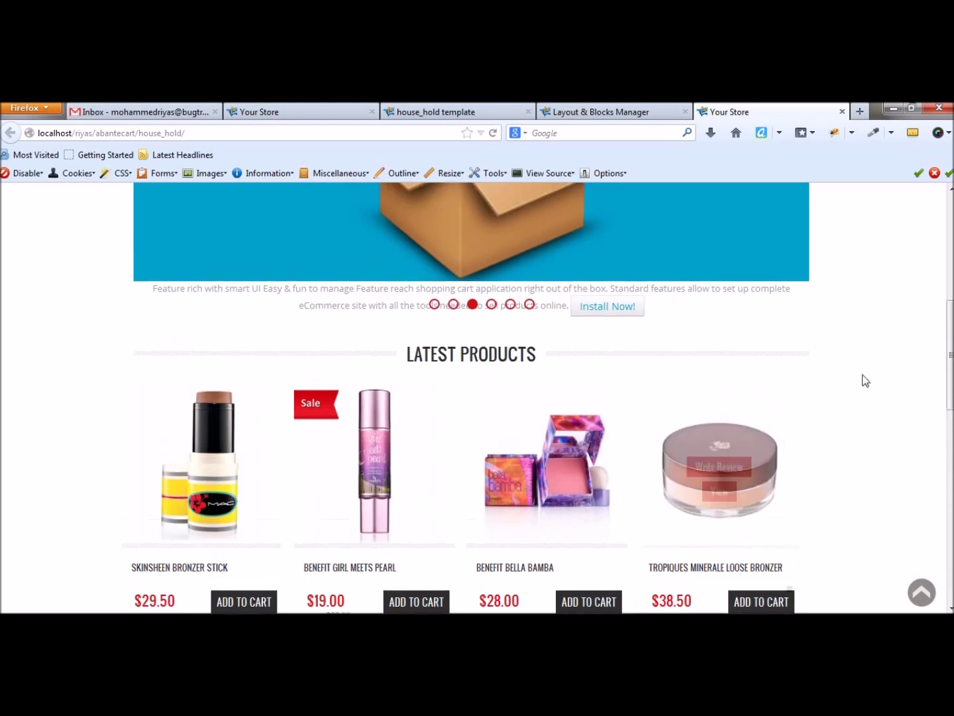
scroll(860, 376, up, 5)
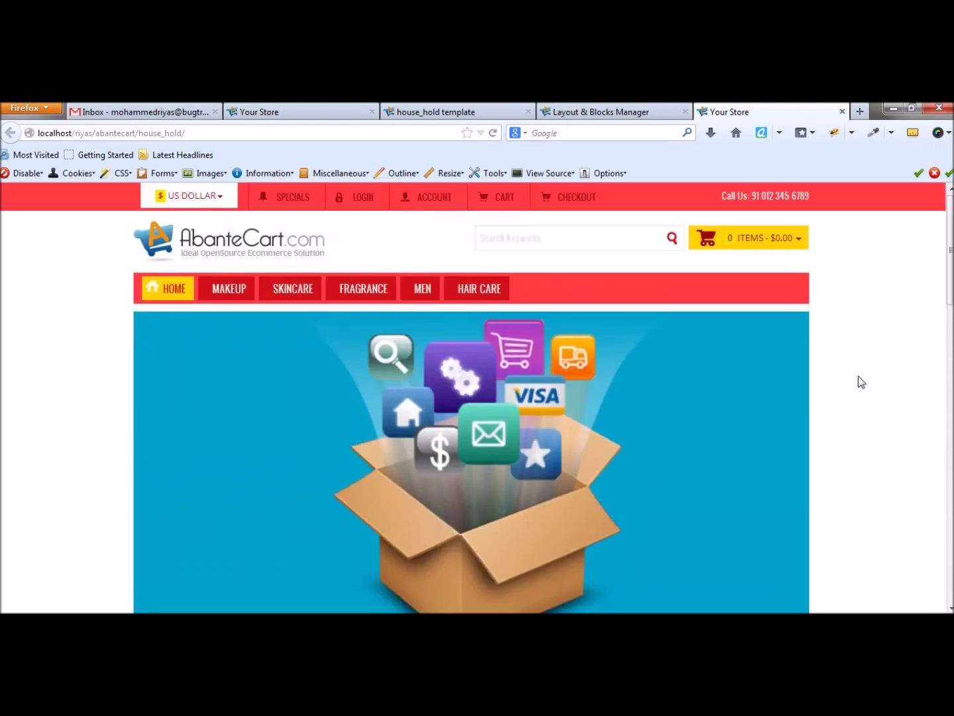
scroll(858, 376, down, 1)
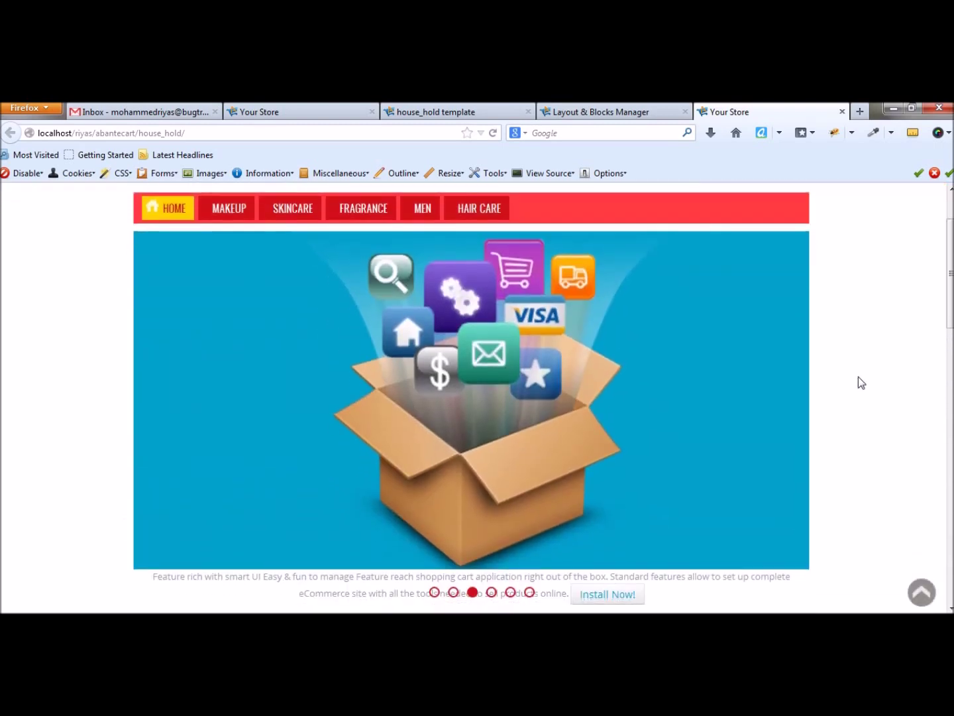